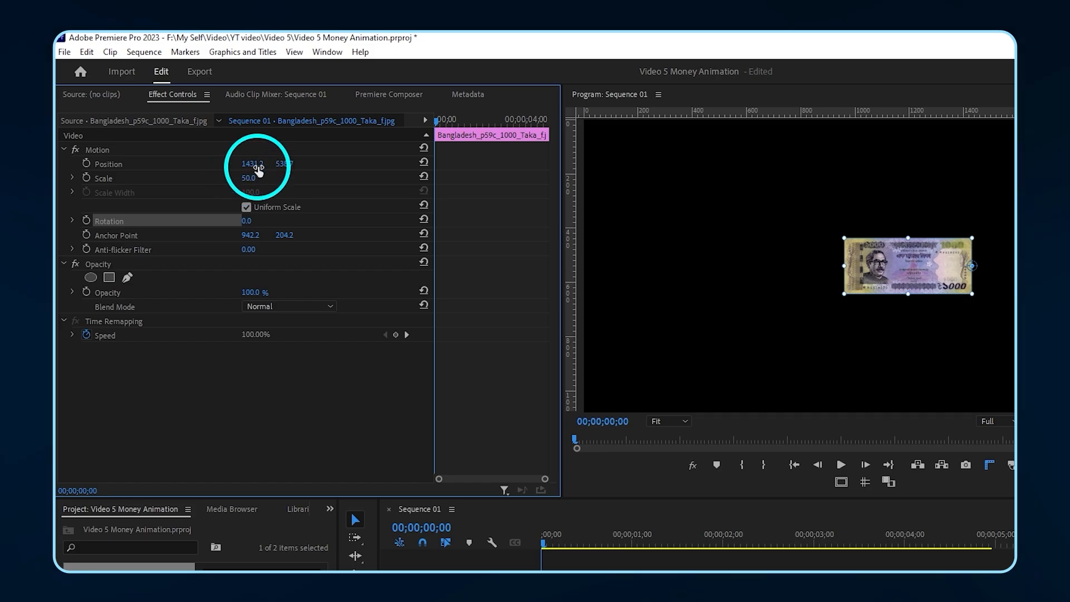
Set the banknote's horizontal position to 948.2 and start Scale keyframing at the beginning of the clip.
{"action": "mouse_move", "coordinate": [257, 167]}
{"action": "left_mouse_down"}
{"action": "mouse_move", "coordinate": [210, 169]}
{"action": "mouse_move", "coordinate": [269, 164]}
{"action": "left_mouse_up"}
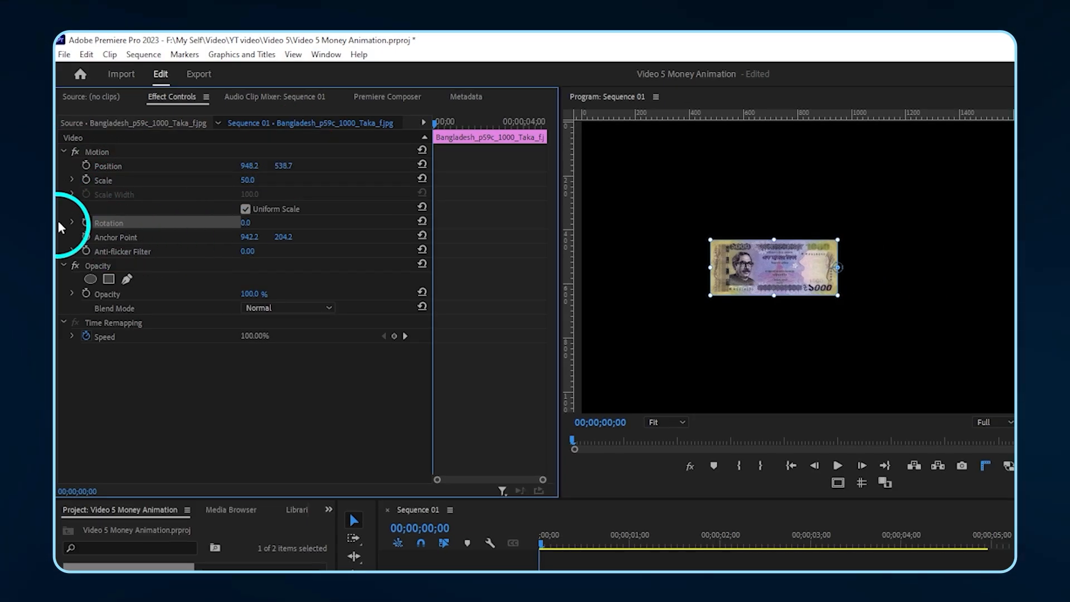
{"action": "left_click", "coordinate": [86, 179]}
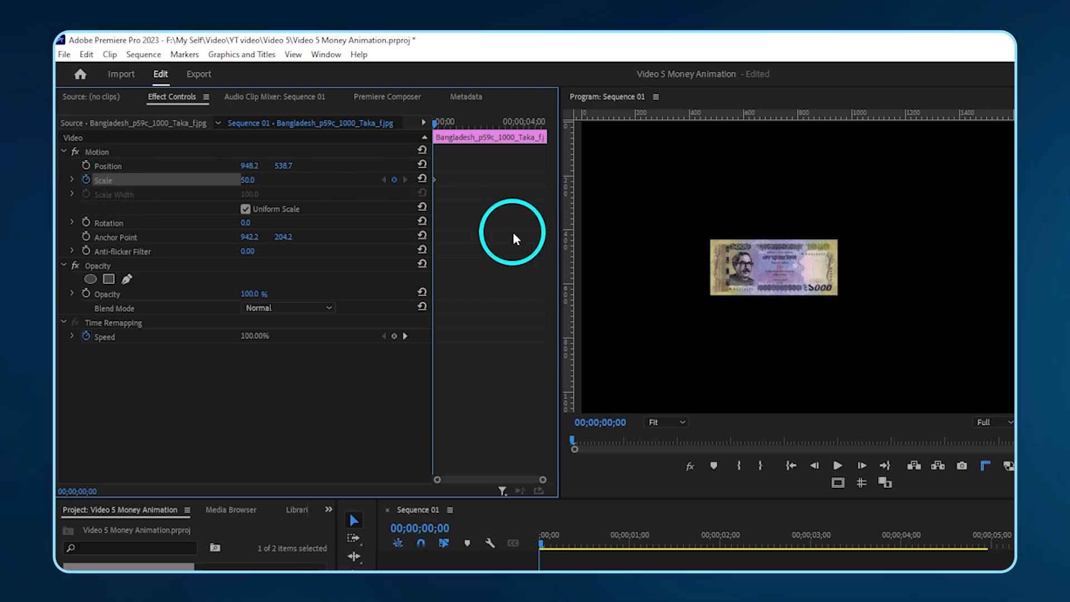
Add a second Scale keyframe of 50 for the banknote at 00;00;00;11.
{"action": "key", "text": "Right"}
{"action": "key", "text": "Right"}
{"action": "key", "text": "Right"}
{"action": "key", "text": "Right"}
{"action": "key", "text": "Right"}
{"action": "key", "text": "Right"}
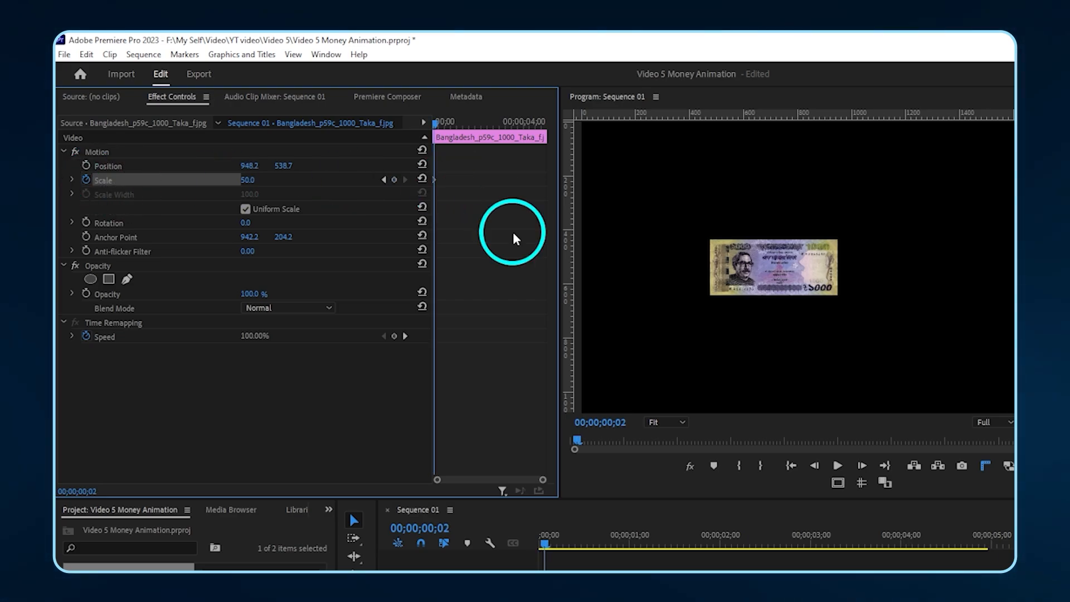
{"action": "key", "text": "Right"}
{"action": "key", "text": "Right"}
{"action": "key", "text": "Right"}
{"action": "key", "text": "Right"}
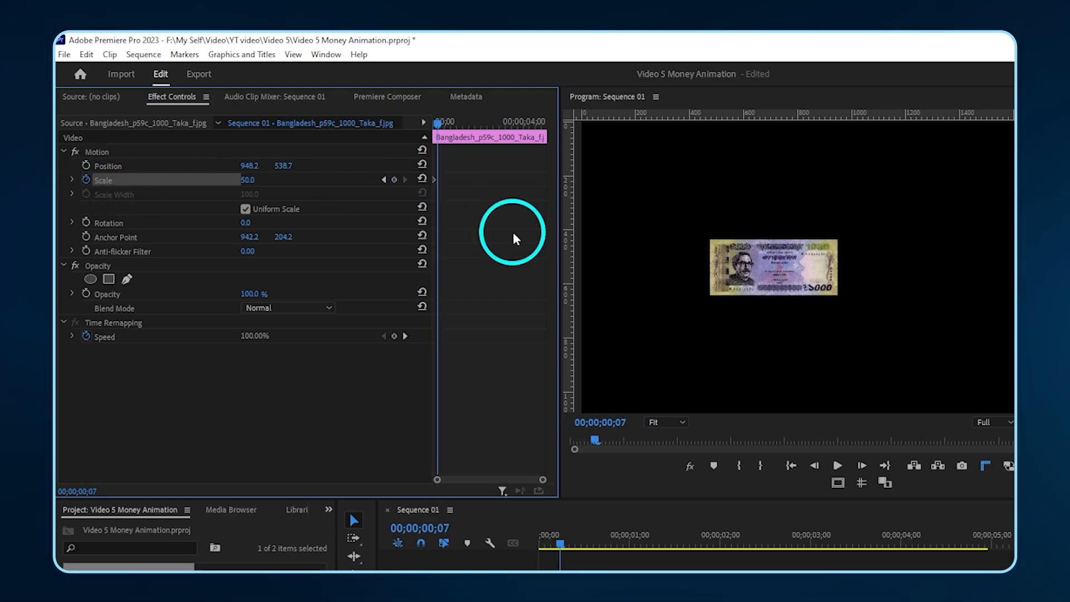
{"action": "key", "text": "Right"}
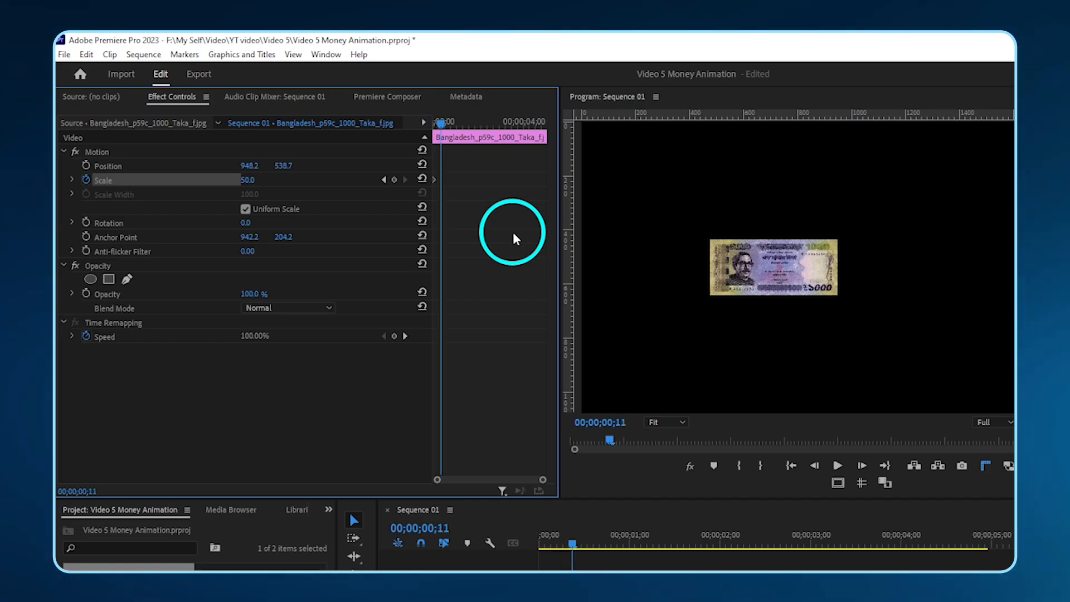
Set the banknote's Scale to 0 at the first keyframe, at 00;00;00;00.
{"action": "left_click", "coordinate": [384, 179]}
{"action": "left_click", "coordinate": [250, 179]}
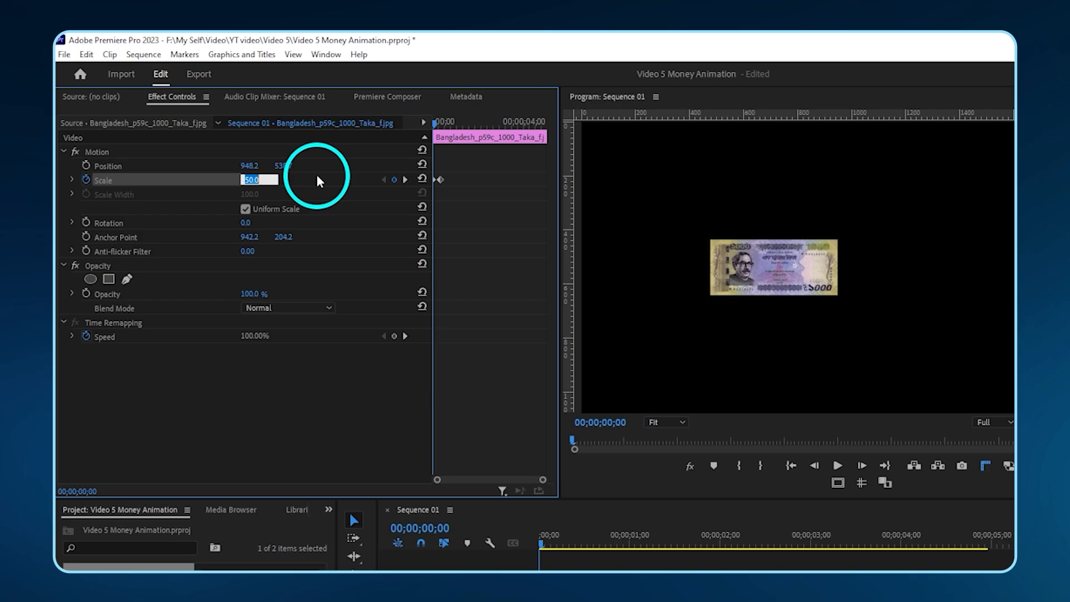
{"action": "type", "text": "0"}
{"action": "key", "text": "Return"}
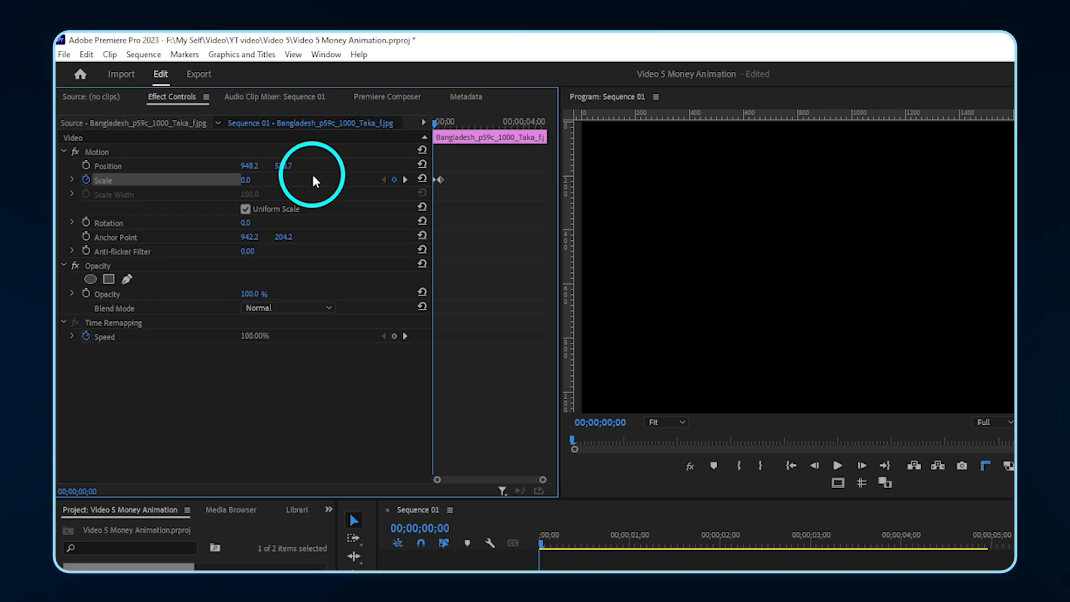
Apply Ease Out to the first Scale keyframe and Ease In to the second one.
{"action": "right_click", "coordinate": [436, 179]}
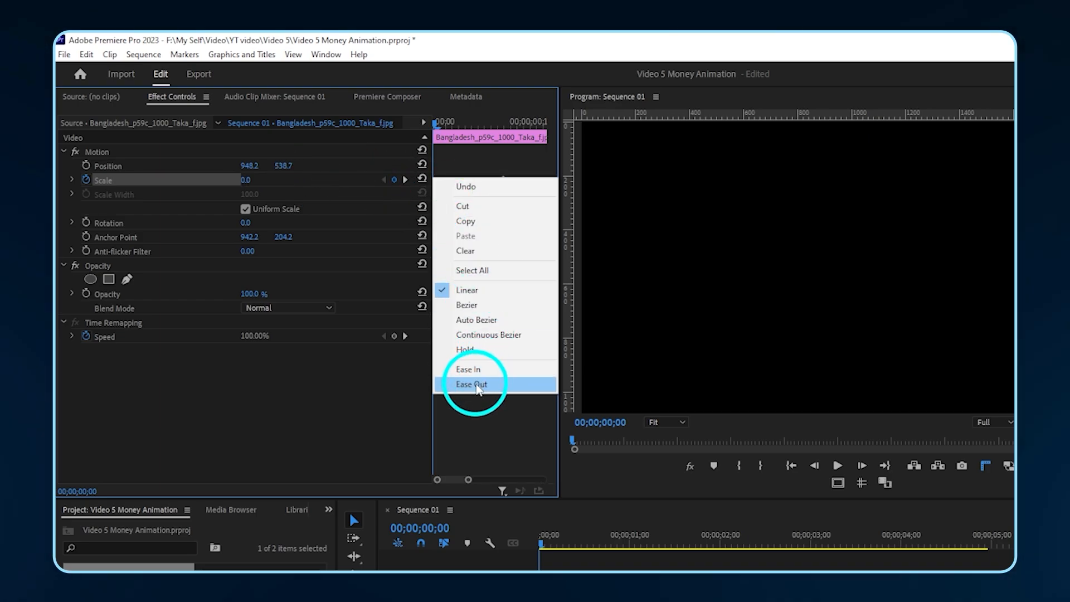
{"action": "left_click", "coordinate": [477, 389]}
{"action": "right_click", "coordinate": [502, 179]}
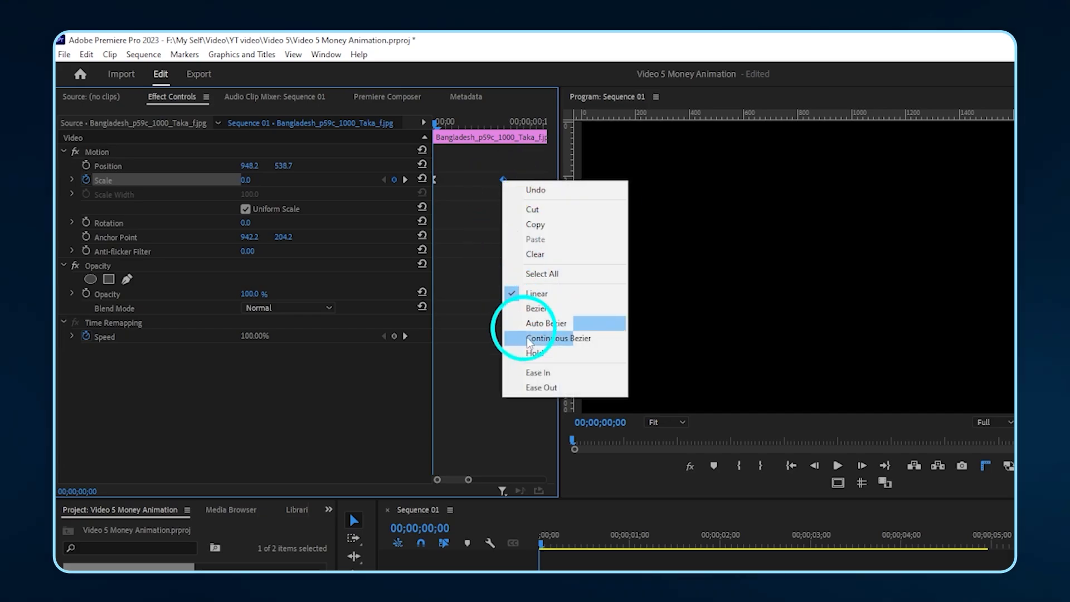
{"action": "left_click", "coordinate": [538, 373]}
{"action": "left_click", "coordinate": [470, 270]}
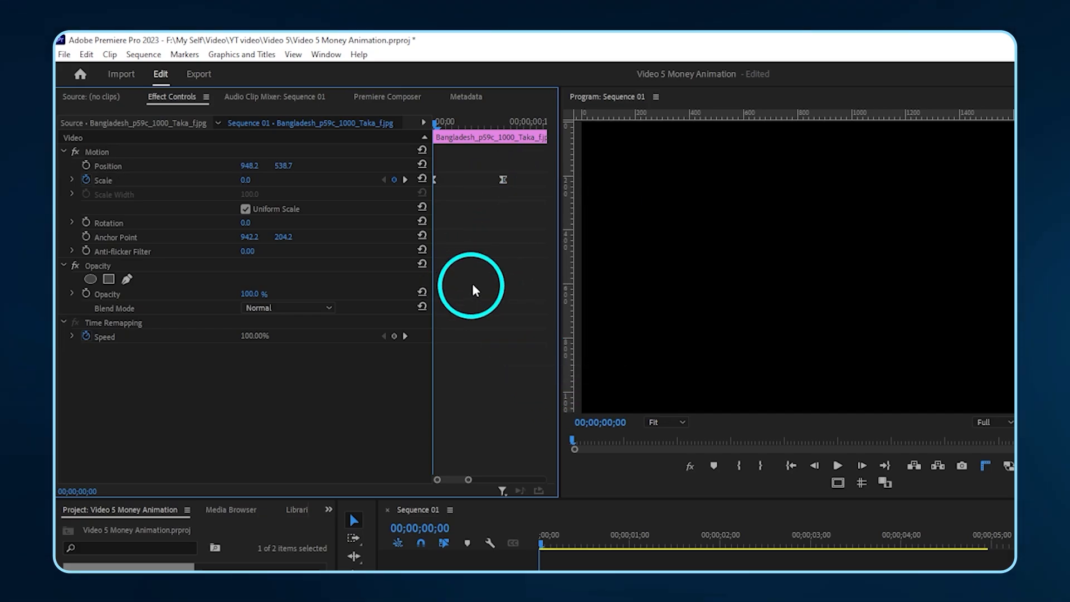
Duplicate the banknote clip from track V1 onto track V2, keeping its start time.
{"action": "key", "text": "space"}
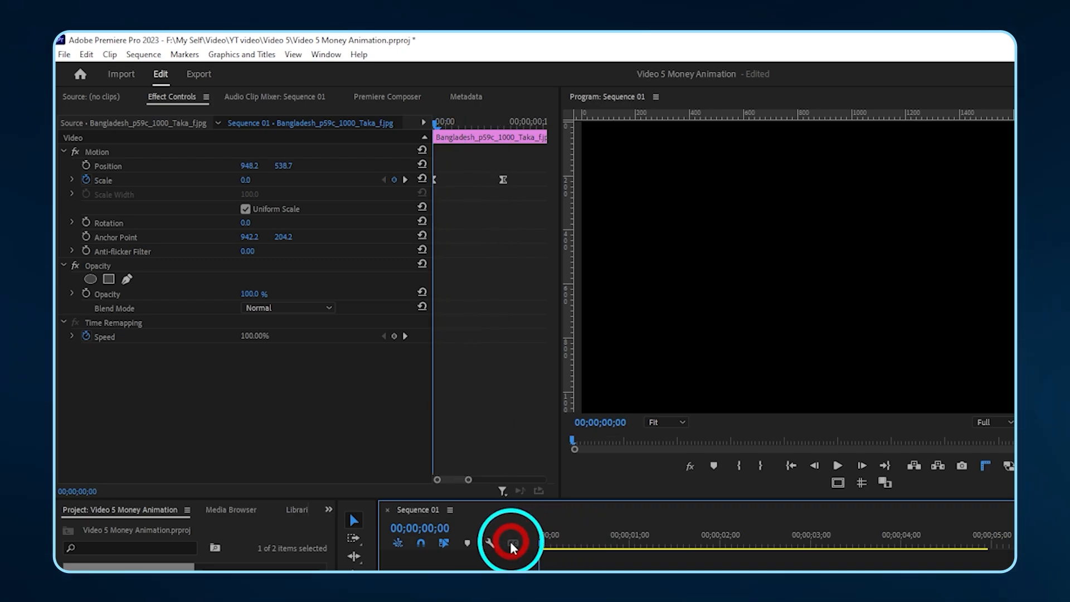
{"action": "left_click", "coordinate": [576, 569]}
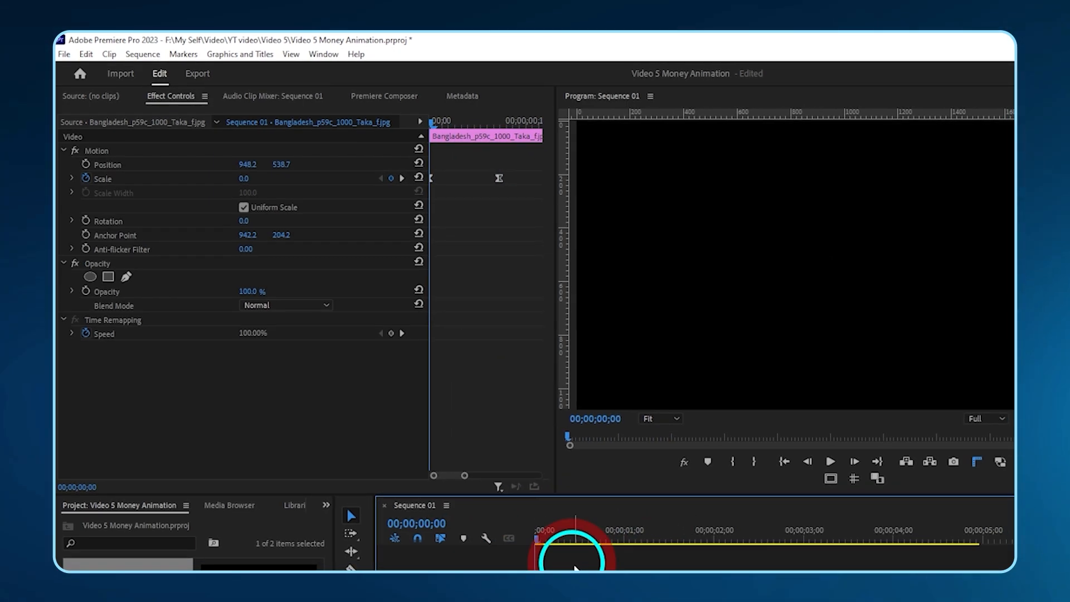
{"action": "left_click", "coordinate": [502, 211]}
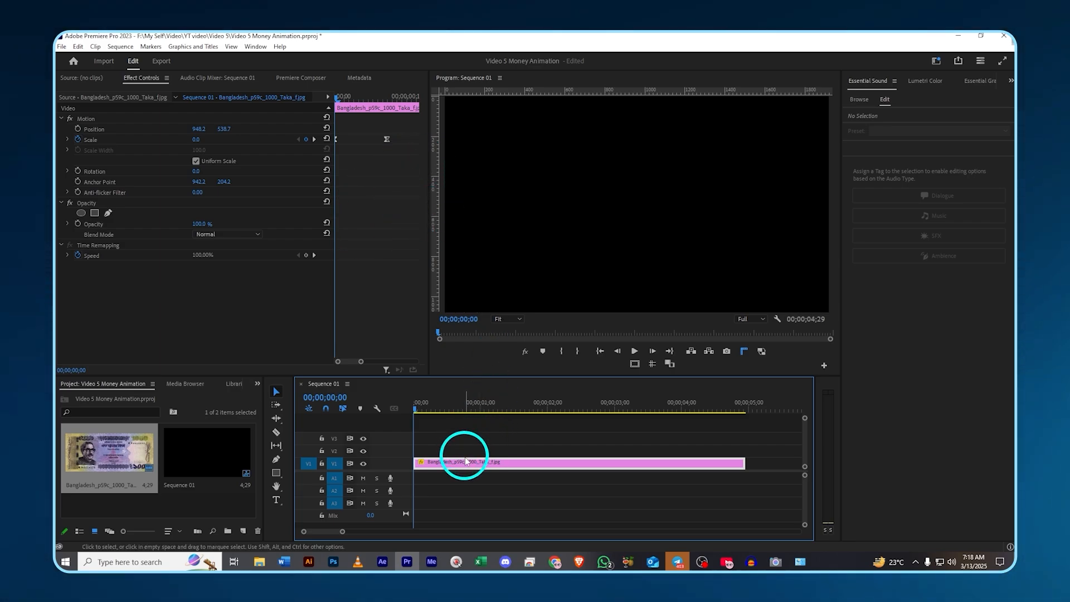
{"action": "left_click", "coordinate": [465, 462]}
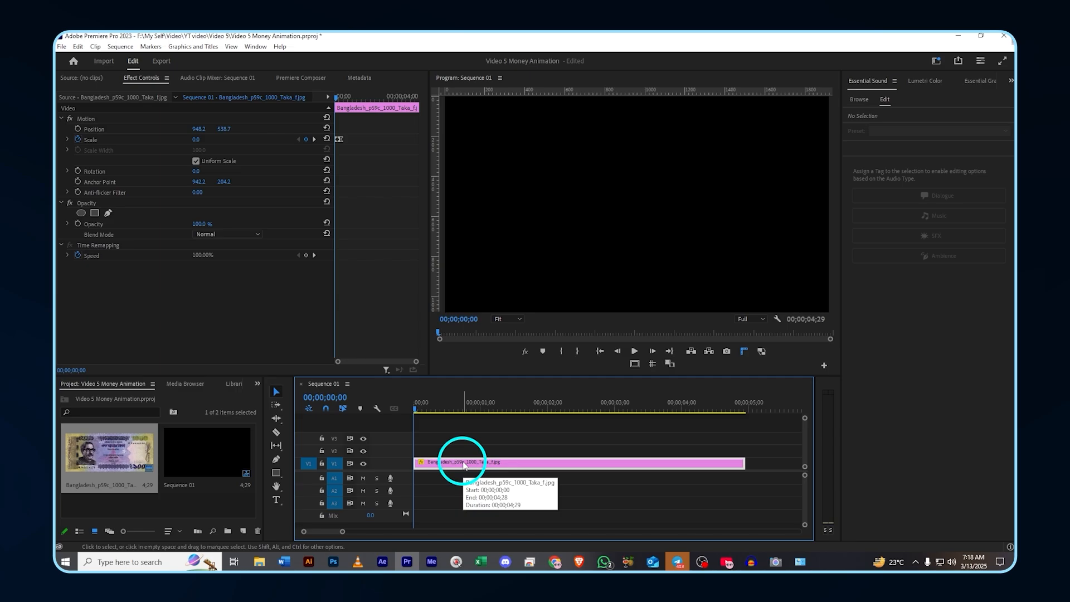
{"action": "key", "text": "alt"}
{"action": "left_click_drag", "start_coordinate": [465, 465], "coordinate": [467, 456]}
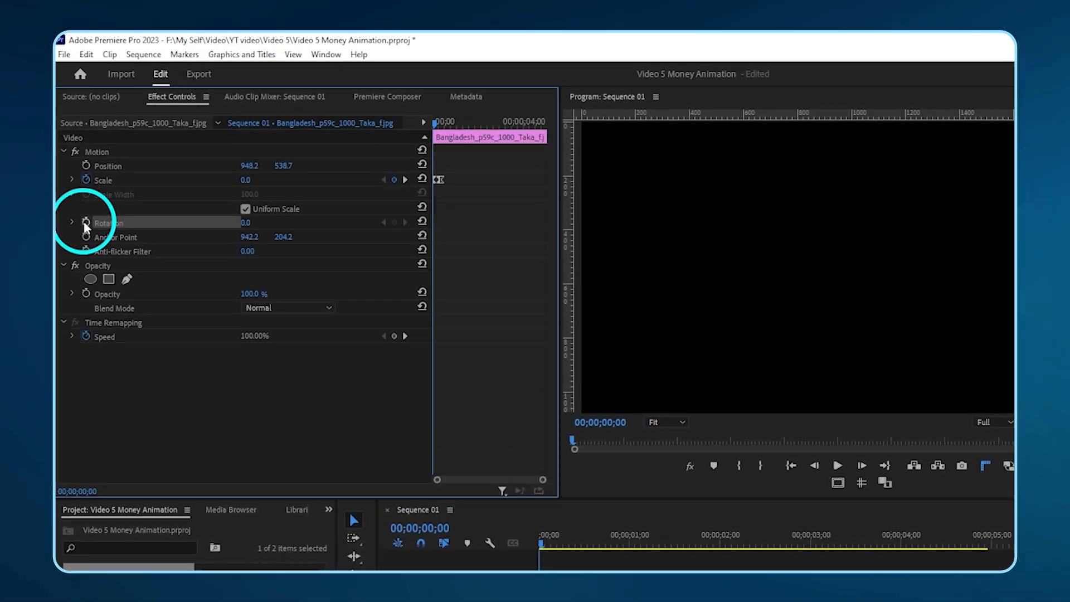
Animate the V2 copy's Rotation from 0° at the clip start to 15° at 00;00;00;11.
{"action": "left_click", "coordinate": [86, 222]}
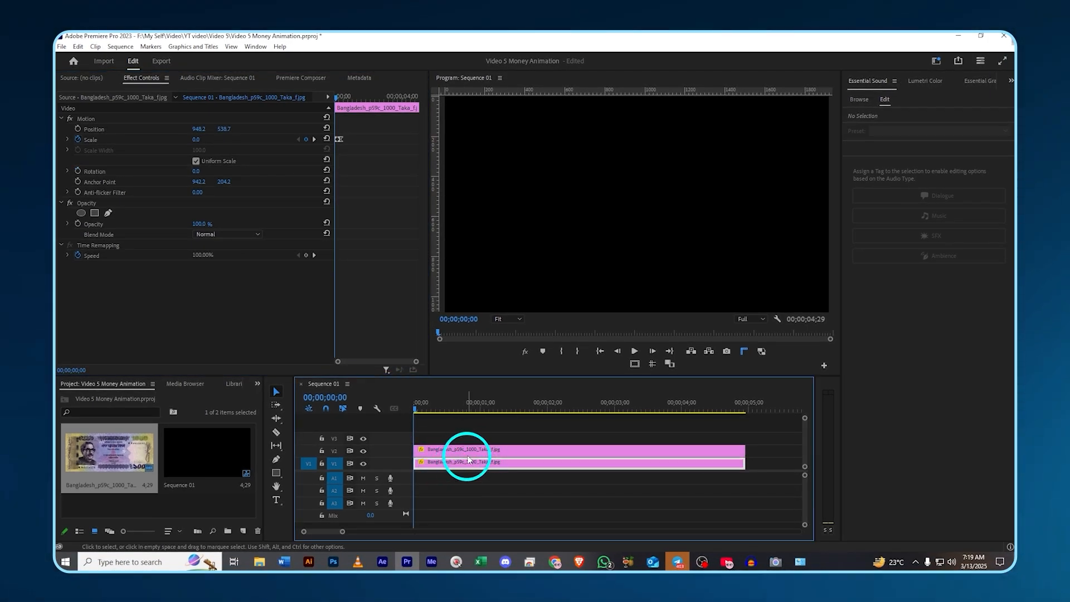
{"action": "left_click", "coordinate": [467, 452]}
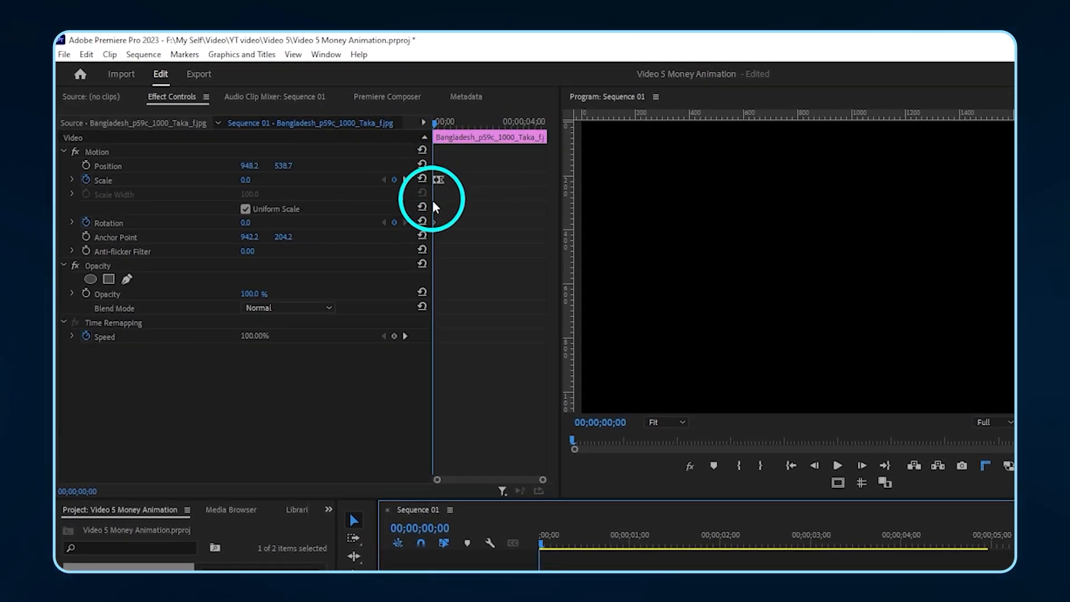
{"action": "left_click", "coordinate": [405, 179]}
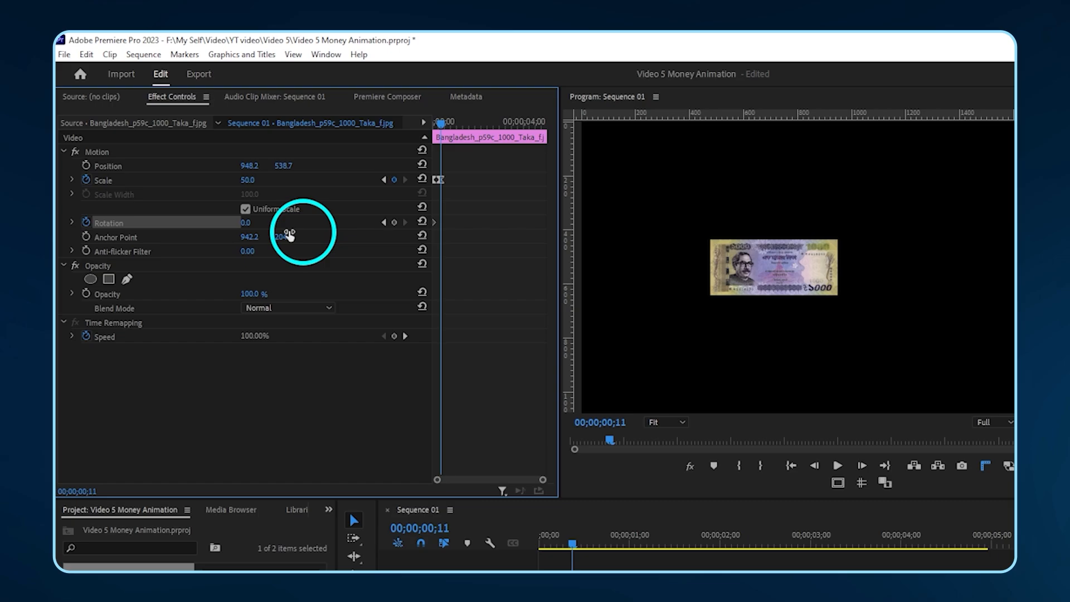
{"action": "left_click", "coordinate": [393, 222]}
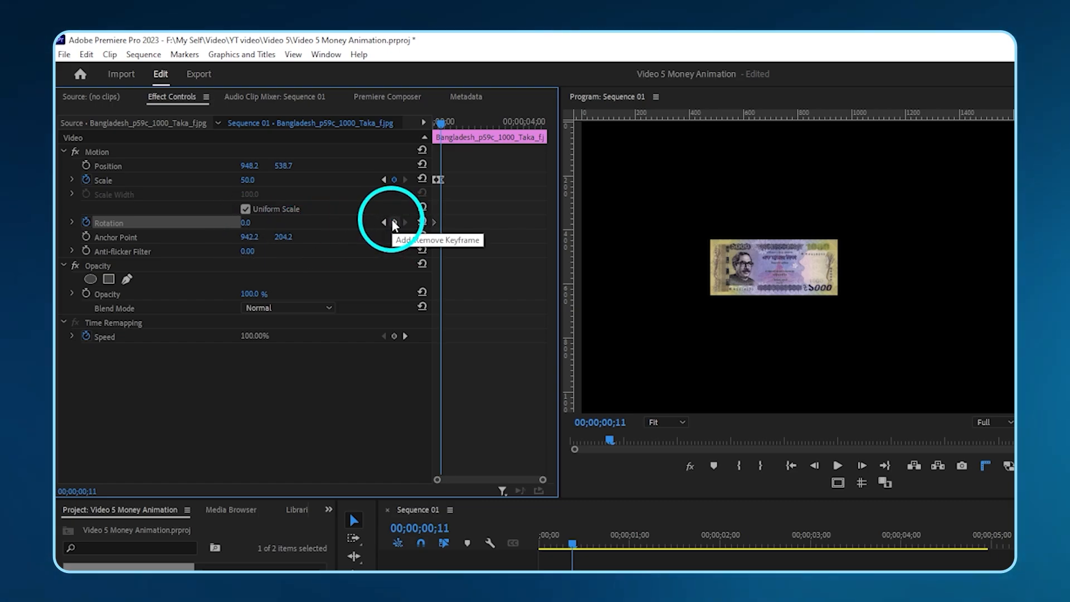
{"action": "left_click_drag", "start_coordinate": [246, 222], "coordinate": [270, 216]}
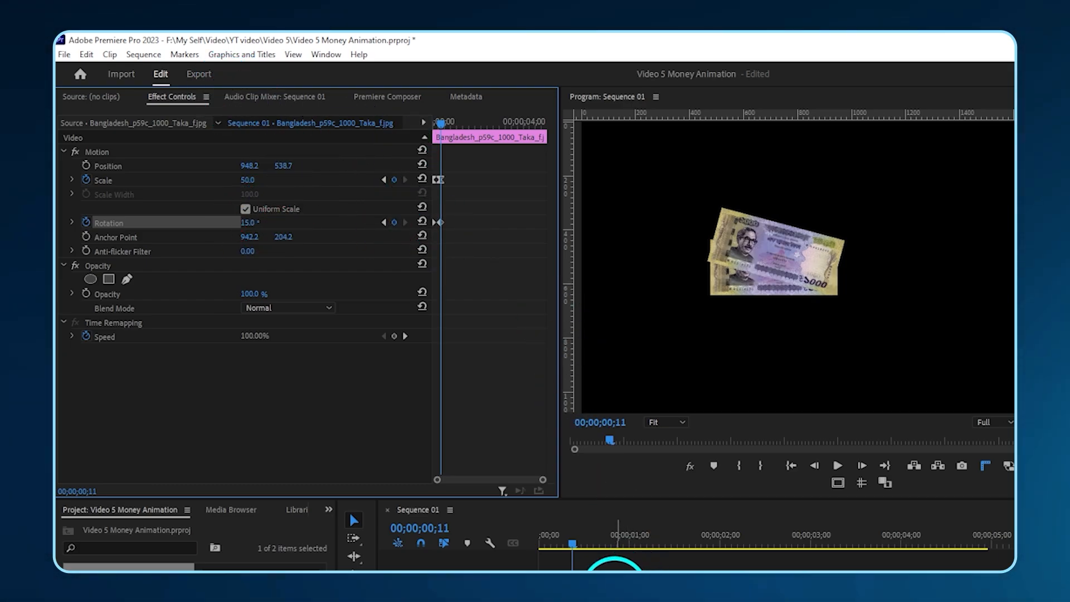
Apply Ease Out to the V2 copy's first Rotation keyframe and Ease In to its second one.
{"action": "left_click_drag", "start_coordinate": [542, 479], "coordinate": [504, 481]}
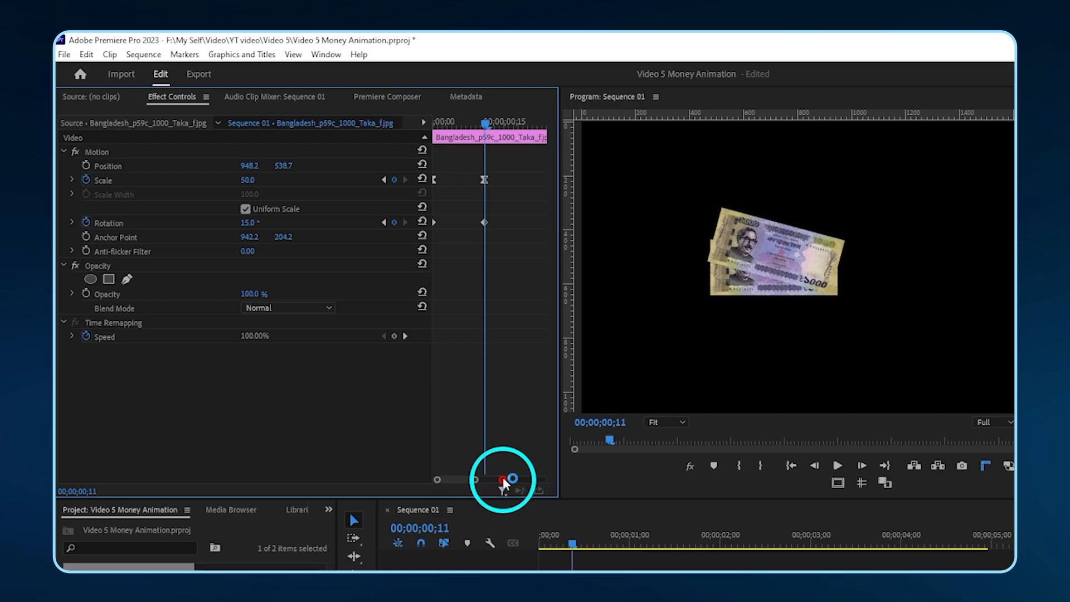
{"action": "right_click", "coordinate": [436, 221]}
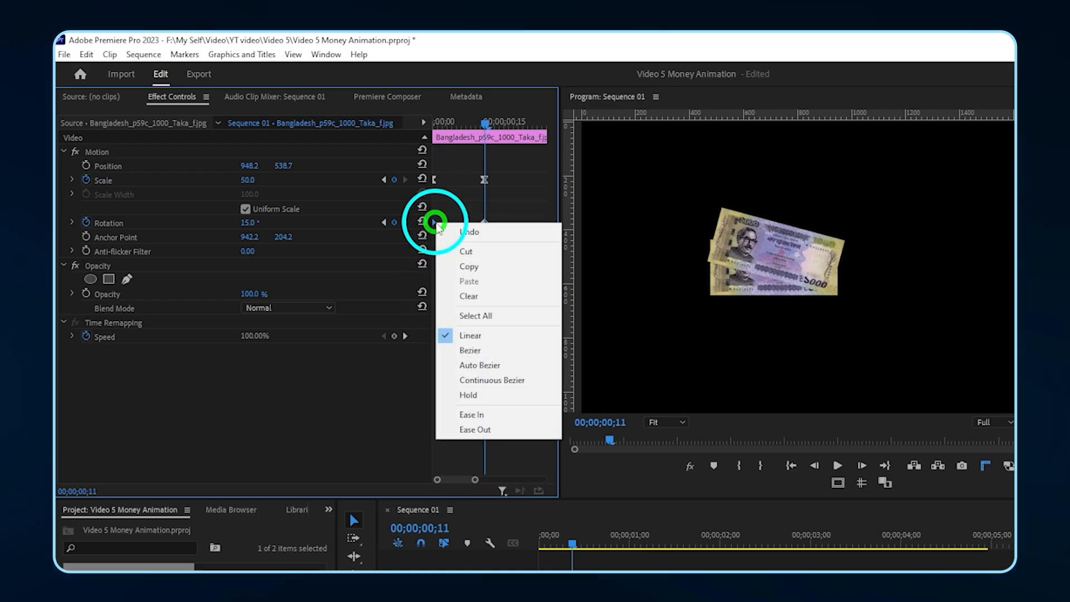
{"action": "left_click", "coordinate": [479, 429]}
{"action": "right_click", "coordinate": [485, 223]}
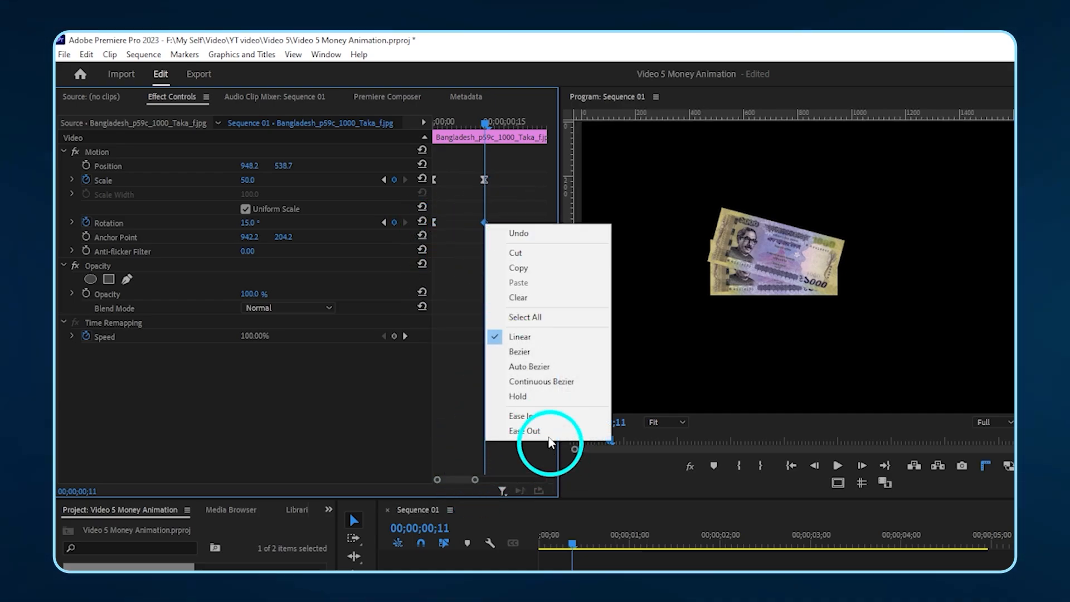
{"action": "left_click", "coordinate": [524, 416]}
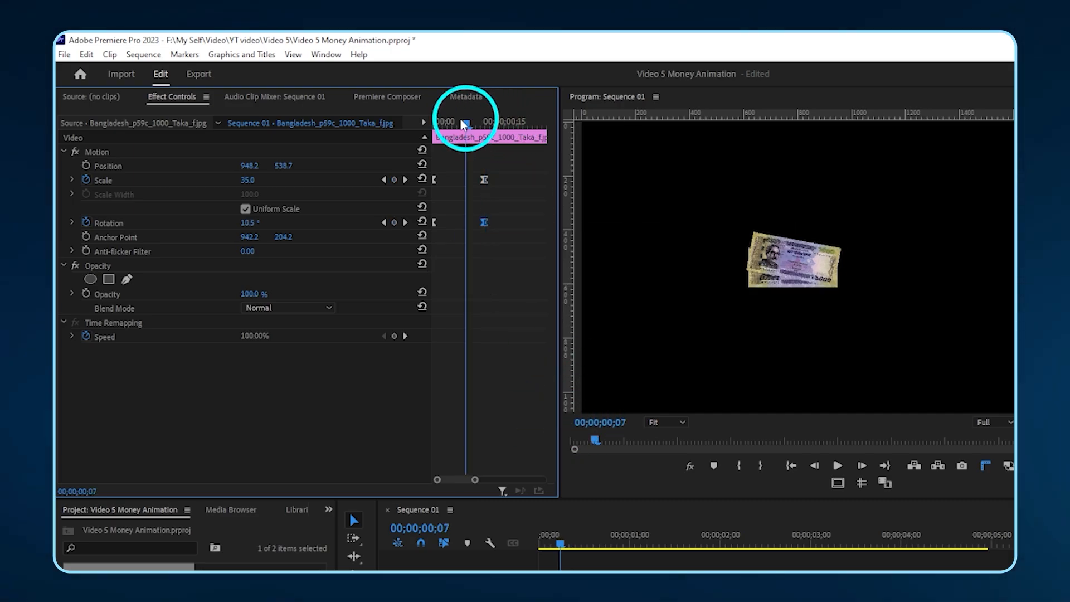
Preview the rotation, return the playhead to 00;00;00;11, and duplicate the V2 banknote clip onto track V3.
{"action": "left_click_drag", "start_coordinate": [466, 120], "coordinate": [449, 249]}
{"action": "key", "text": "space"}
{"action": "mouse_move", "coordinate": [493, 120]}
{"action": "left_mouse_down"}
{"action": "mouse_move", "coordinate": [454, 120]}
{"action": "mouse_move", "coordinate": [491, 127]}
{"action": "left_mouse_up"}
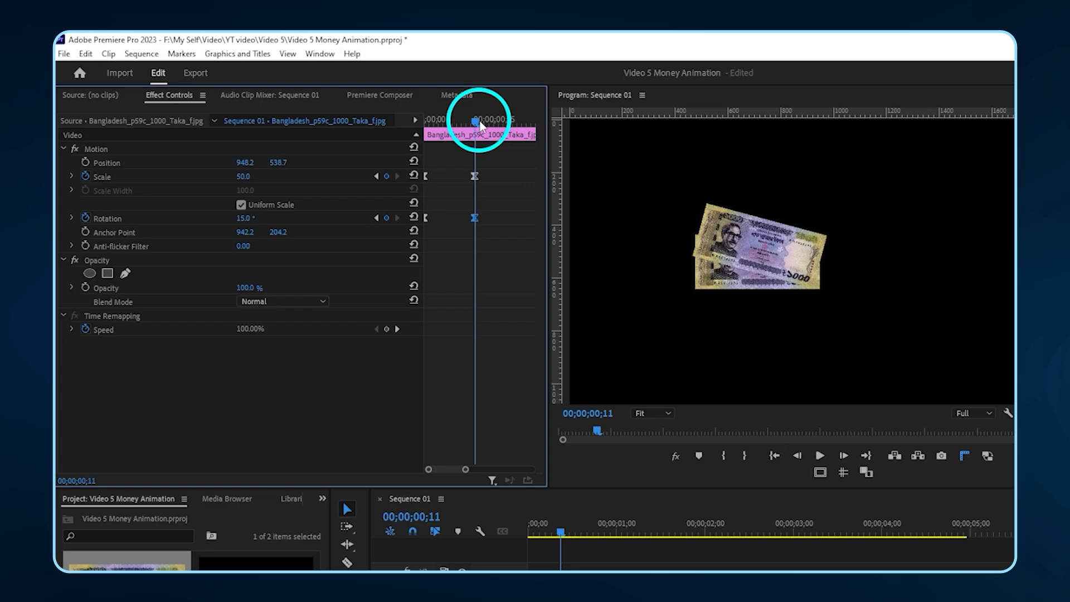
{"action": "left_click_drag", "start_coordinate": [449, 450], "coordinate": [447, 445]}
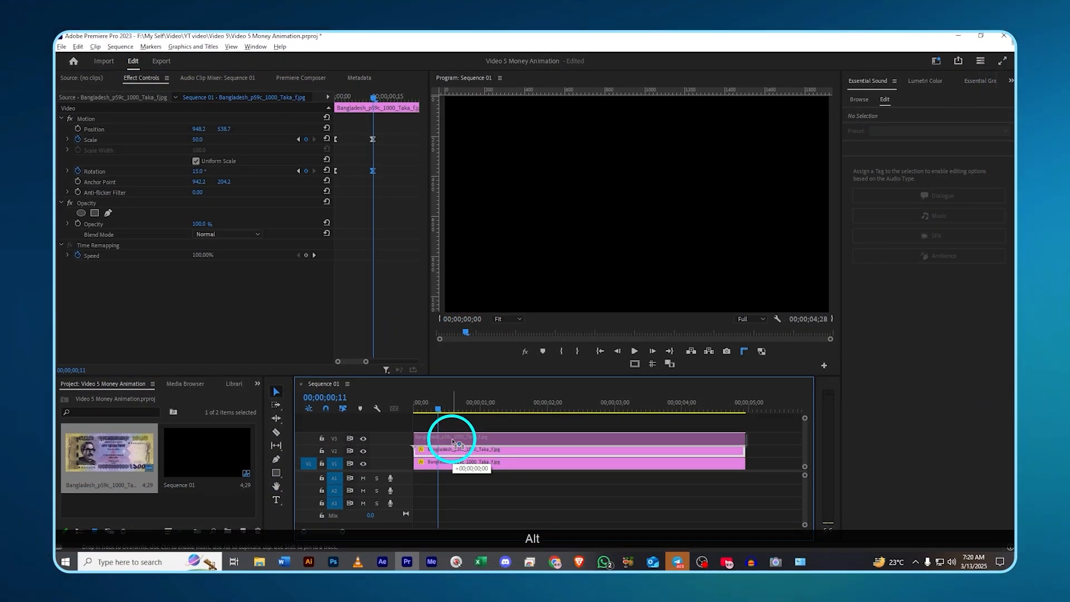
{"action": "left_click", "coordinate": [449, 450]}
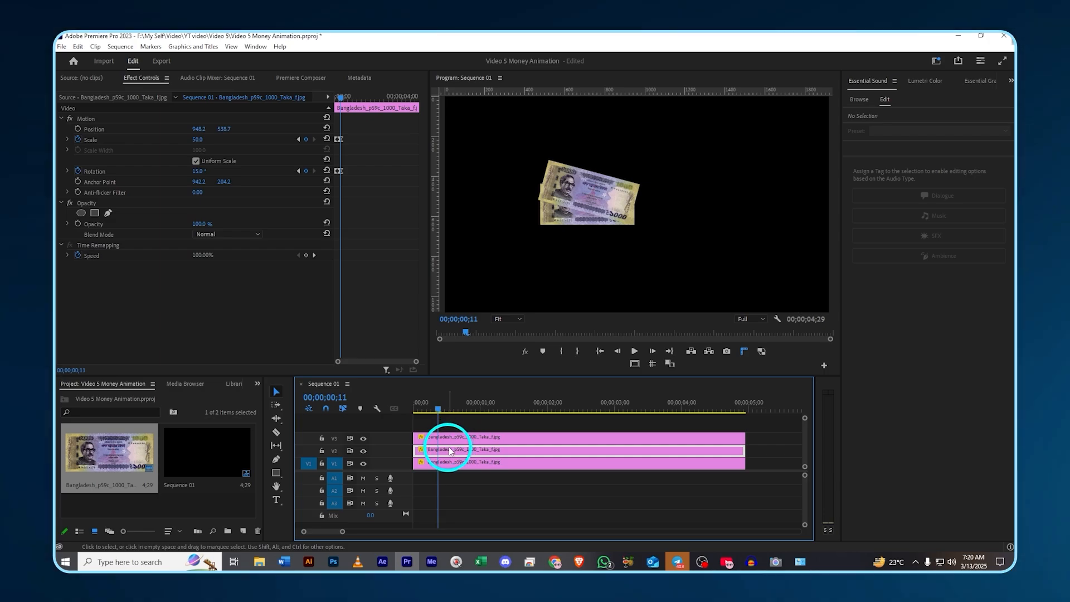
Set the V3 copy's Rotation to 34° at the 00;00;00;11 keyframe.
{"action": "left_click", "coordinate": [449, 438]}
{"action": "left_click", "coordinate": [202, 171]}
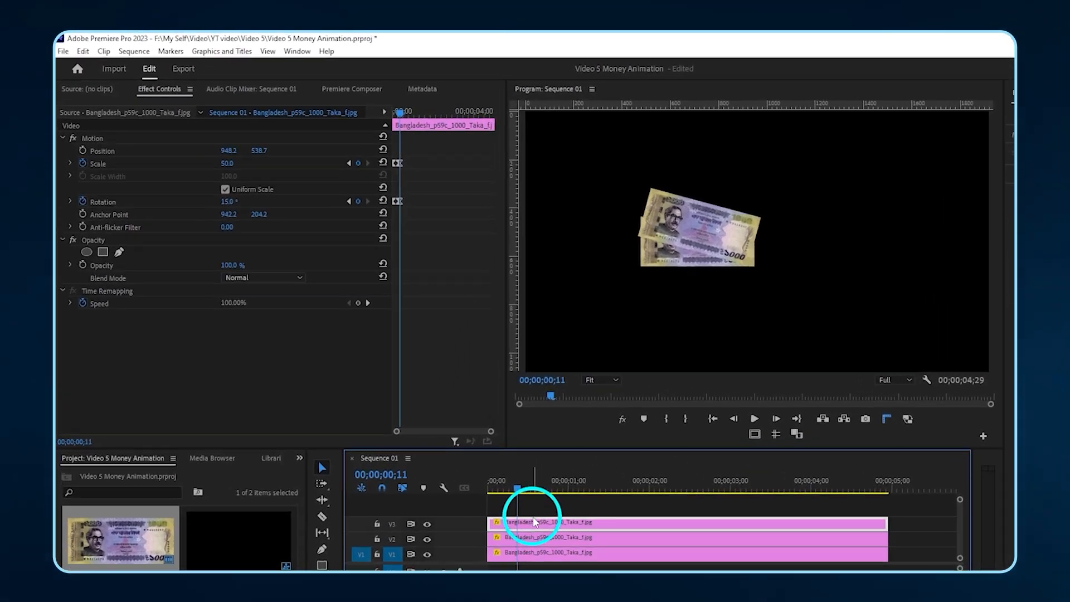
{"action": "left_click_drag", "start_coordinate": [247, 224], "coordinate": [252, 225]}
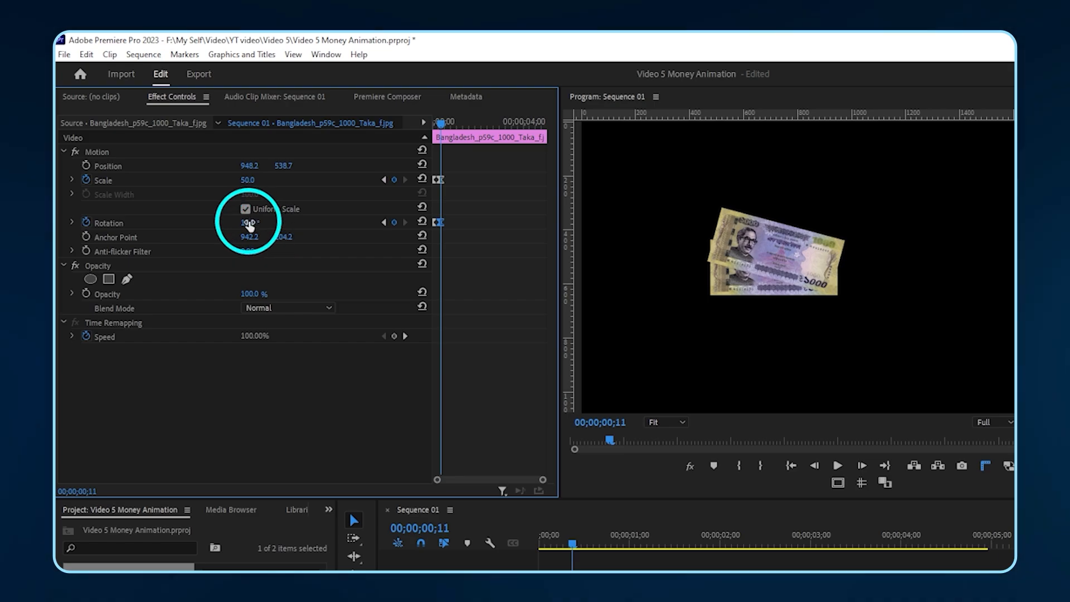
{"action": "left_click_drag", "start_coordinate": [252, 221], "coordinate": [262, 215]}
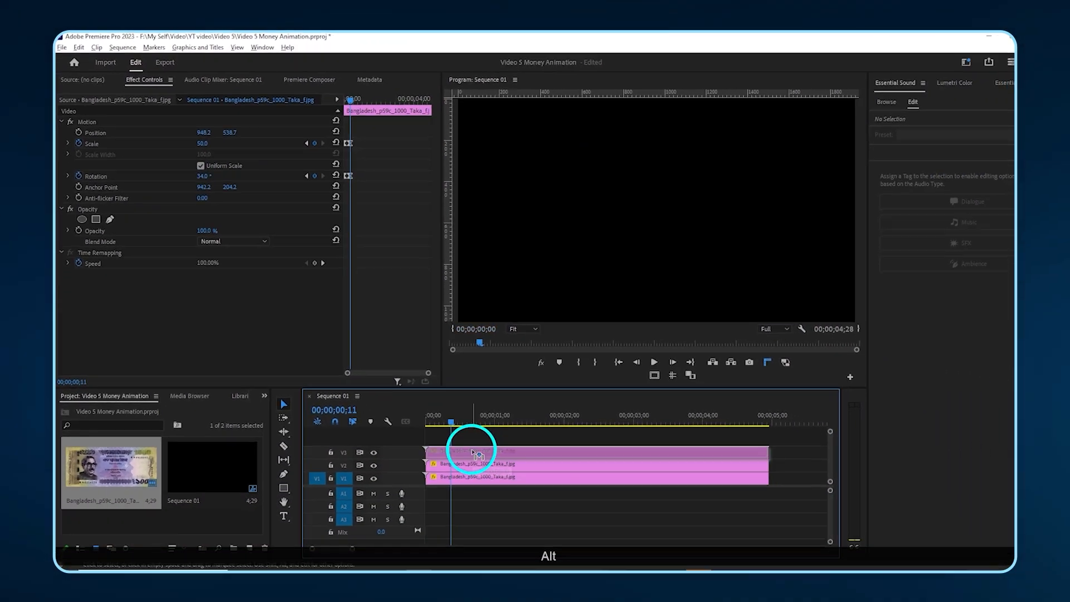
Duplicate the V3 banknote clip onto track V4 and set the copy's Rotation to 51° at 00;00;00;11.
{"action": "left_click_drag", "start_coordinate": [461, 437], "coordinate": [458, 429]}
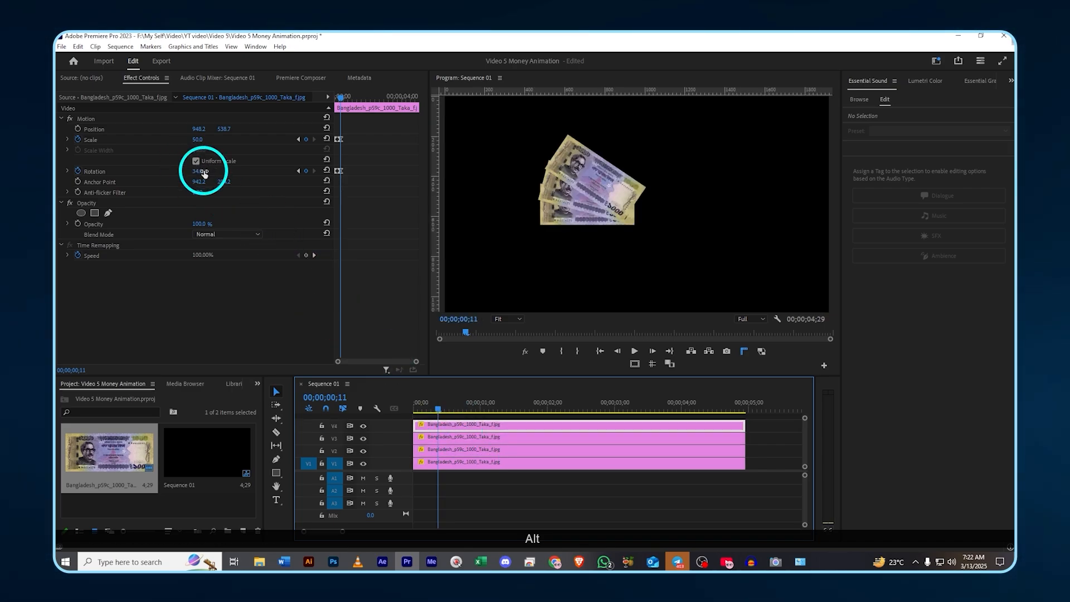
{"action": "left_click", "coordinate": [203, 172]}
{"action": "left_click_drag", "start_coordinate": [203, 172], "coordinate": [209, 170]}
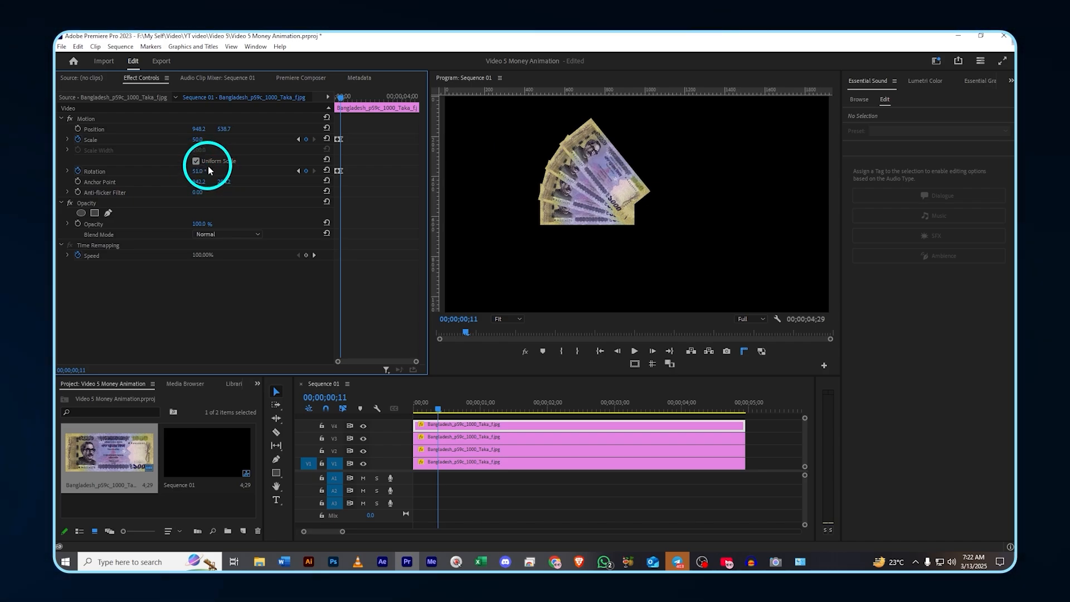
Duplicate the V4 banknote clip onto track V5 and increase the copy's Rotation to continue the fan.
{"action": "left_click_drag", "start_coordinate": [506, 489], "coordinate": [393, 507]}
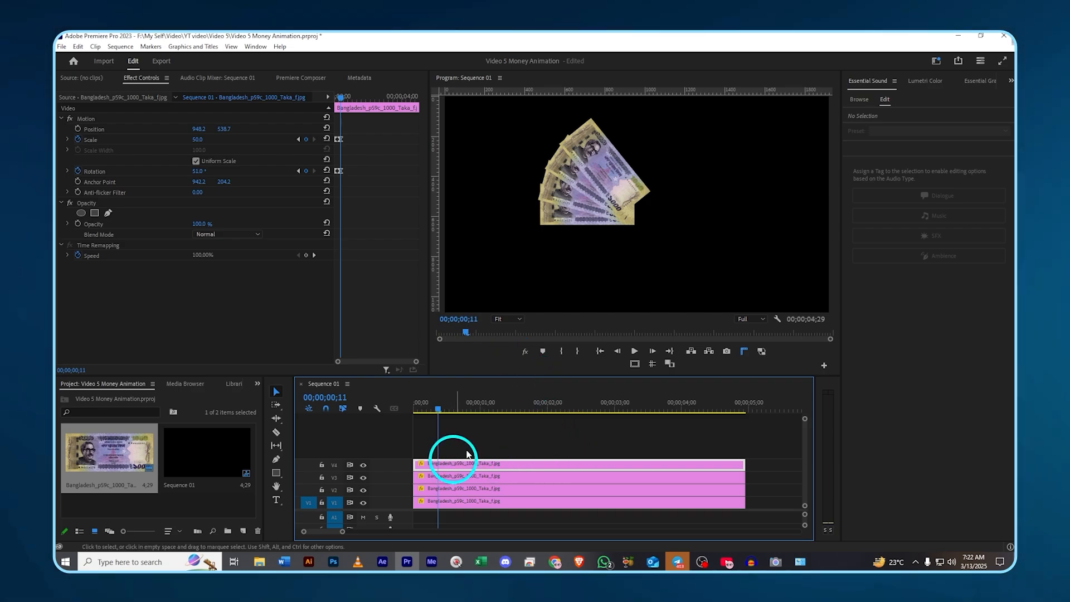
{"action": "left_click_drag", "start_coordinate": [469, 466], "coordinate": [469, 440]}
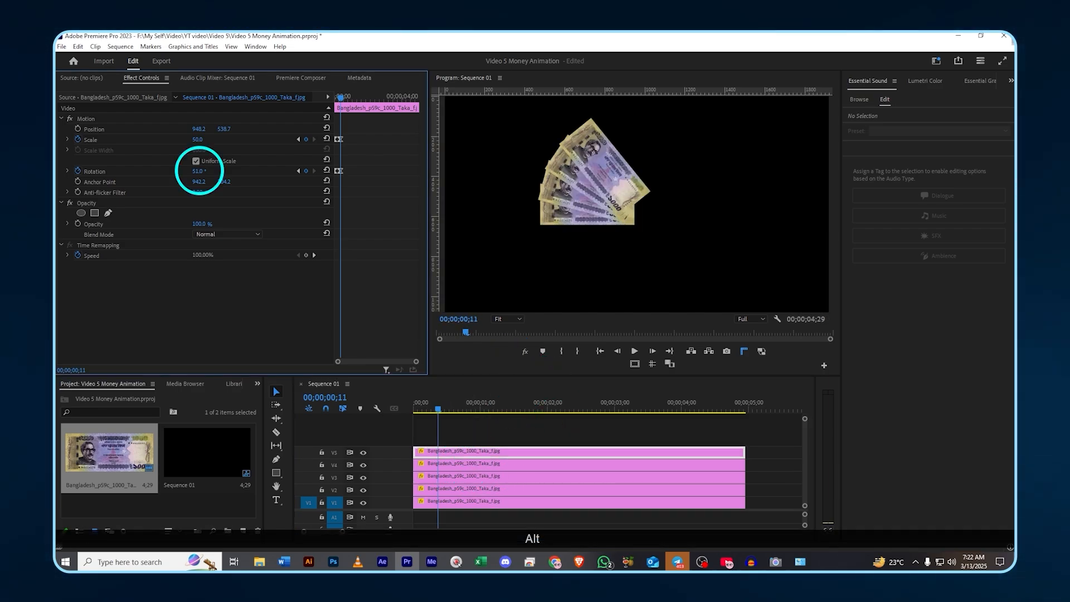
{"action": "left_click_drag", "start_coordinate": [203, 171], "coordinate": [212, 171]}
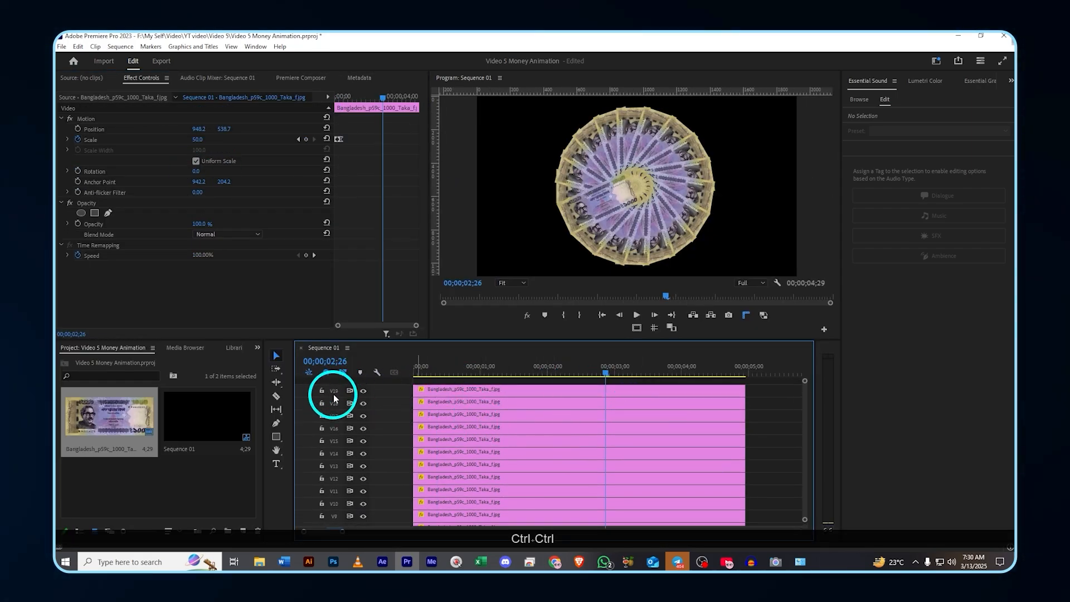
Play the circle animation from 00;00;00;00 and enlarge the timeline to show banknote tracks V1 to V19 in closer detail.
{"action": "left_click_drag", "start_coordinate": [623, 372], "coordinate": [354, 373]}
{"action": "key", "text": "space"}
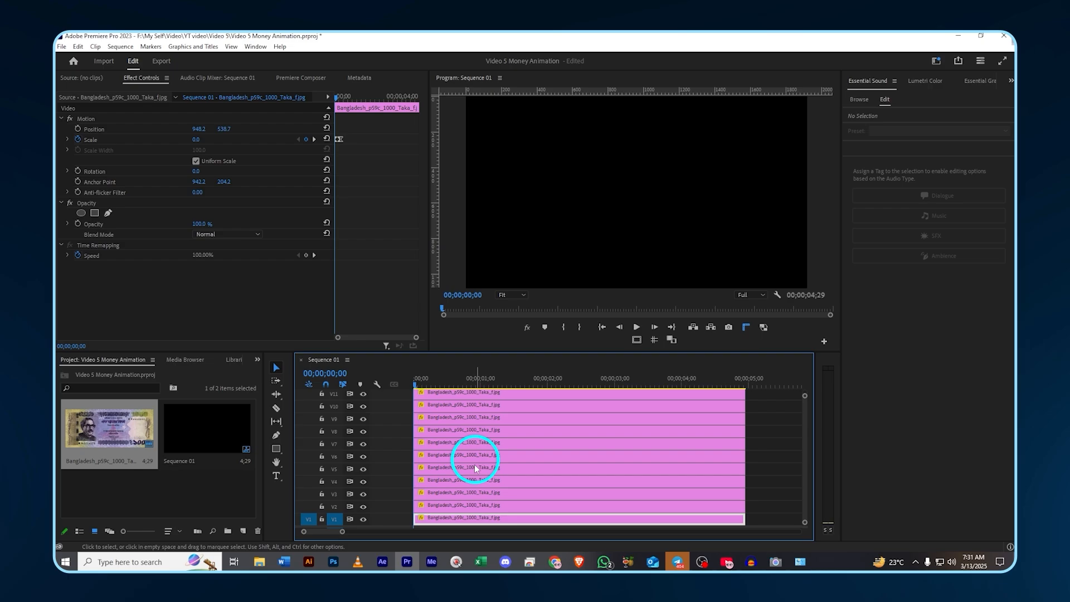
{"action": "scroll", "coordinate": [478, 459], "scroll_direction": "up", "scroll_amount": 5}
{"action": "scroll", "coordinate": [491, 432], "scroll_direction": "down", "scroll_amount": 2}
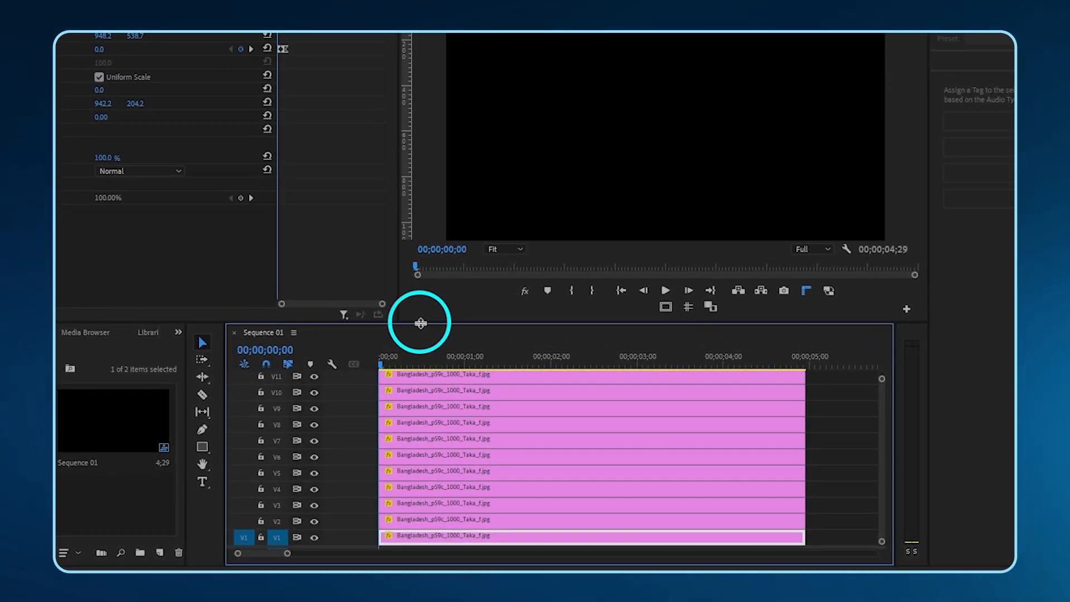
{"action": "left_click_drag", "start_coordinate": [421, 323], "coordinate": [425, 78]}
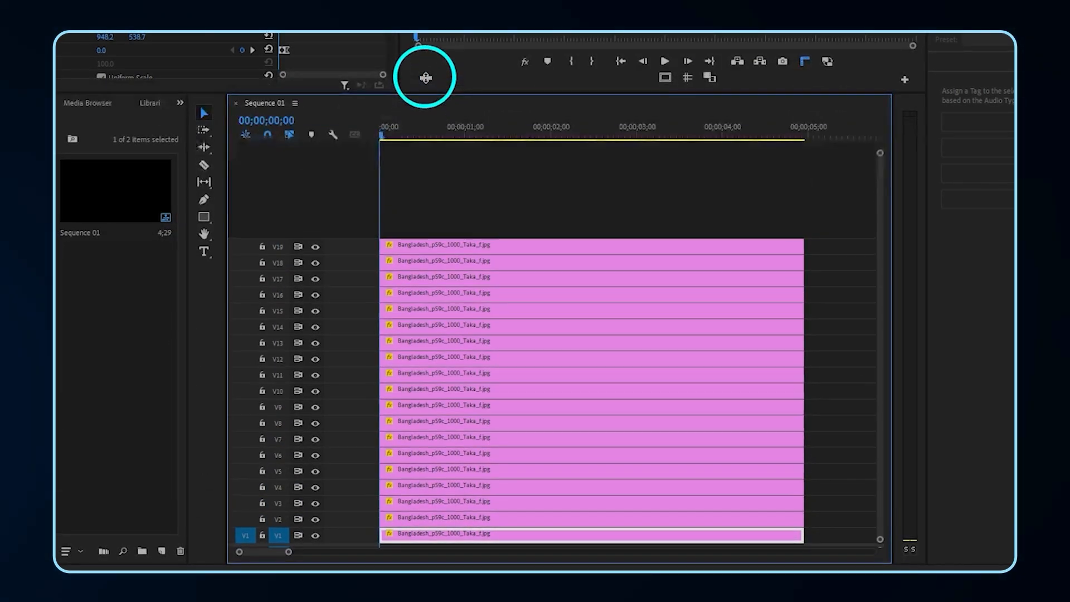
{"action": "key", "text": "equal"}
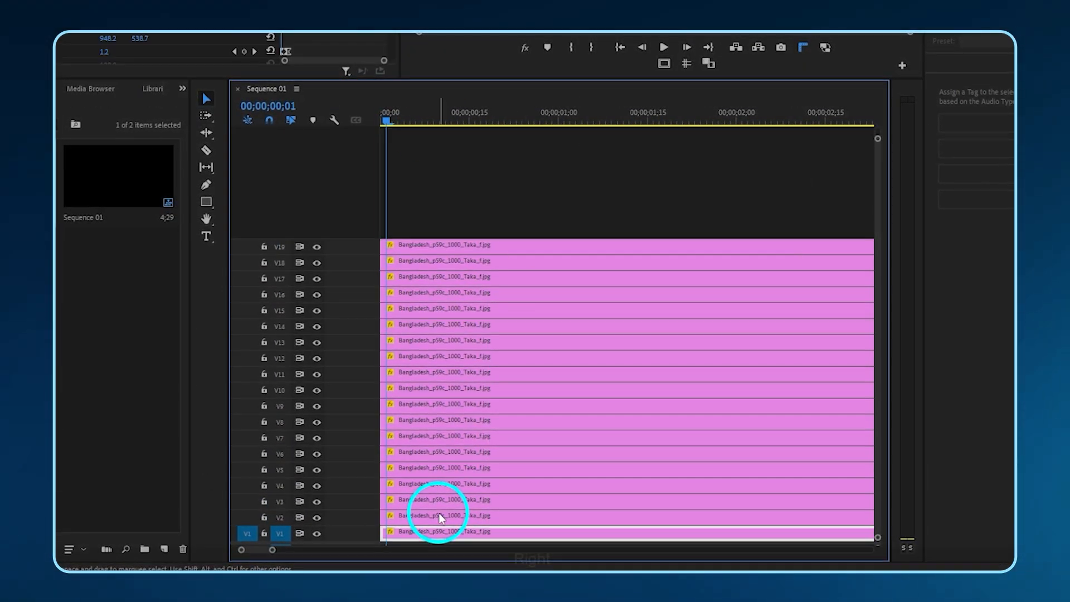
Stagger the banknote clips on V2, V3 and V4 to start at 00;00;00;01, 00;00;00;02 and 00;00;00;03.
{"action": "key", "text": "Right"}
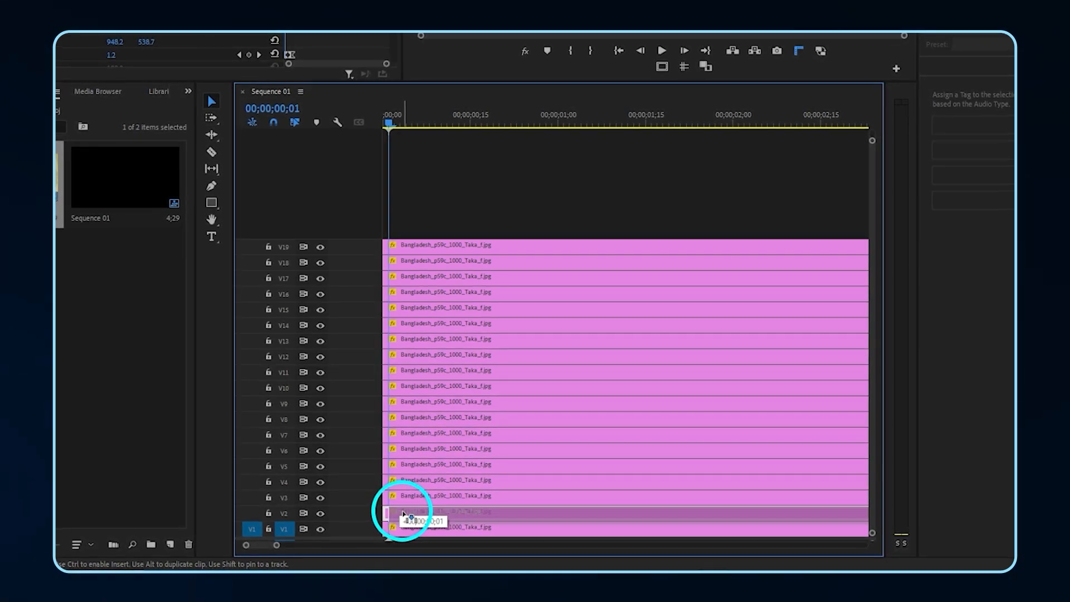
{"action": "left_click_drag", "start_coordinate": [403, 514], "coordinate": [420, 495]}
{"action": "key", "text": "Right"}
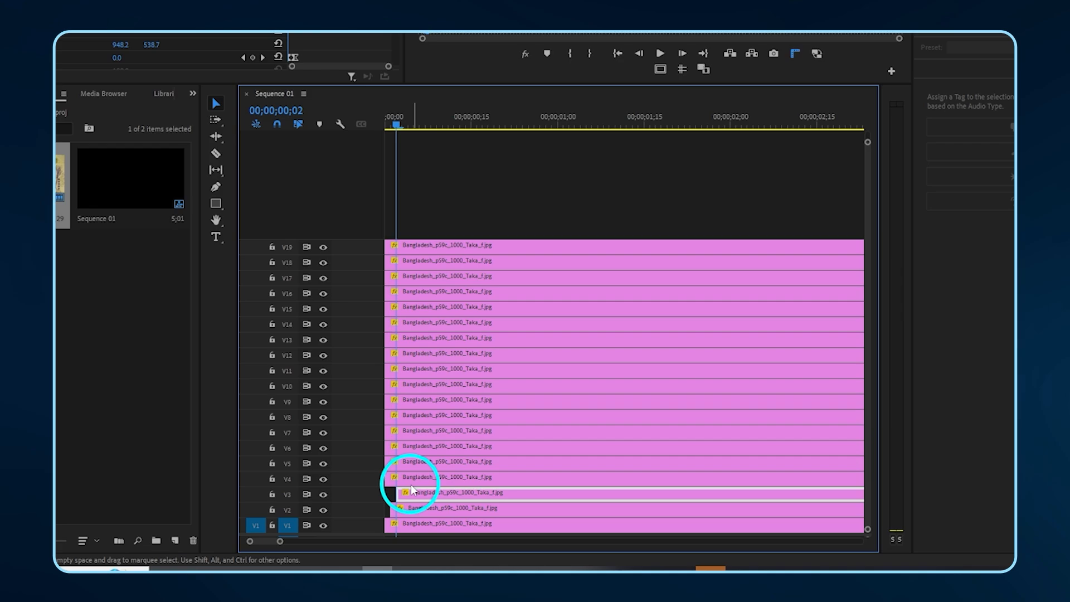
{"action": "key", "text": "Right"}
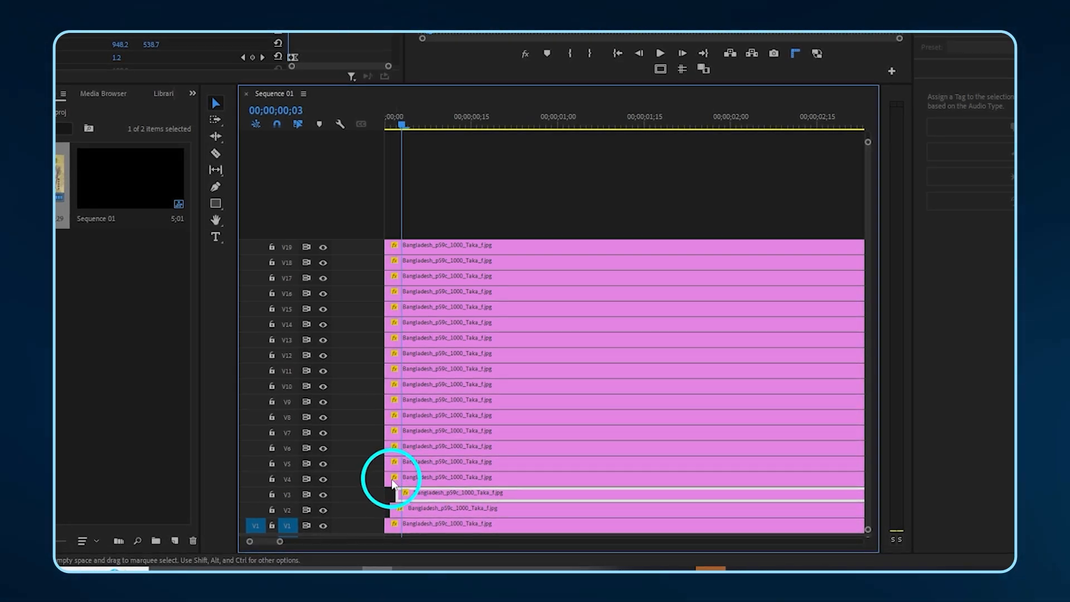
{"action": "left_click_drag", "start_coordinate": [406, 476], "coordinate": [420, 476]}
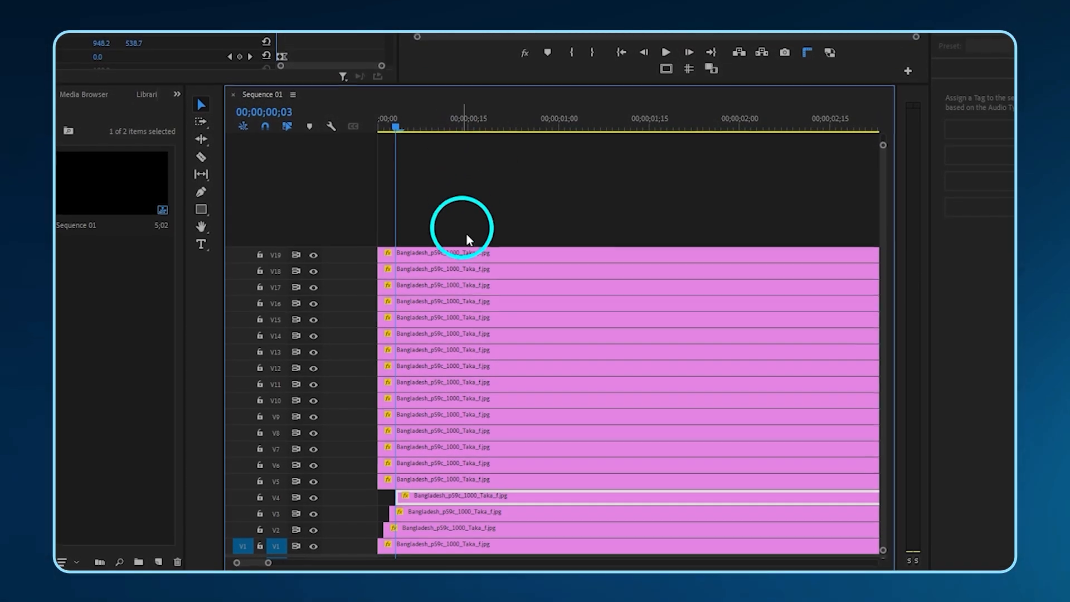
{"action": "key", "text": "Right"}
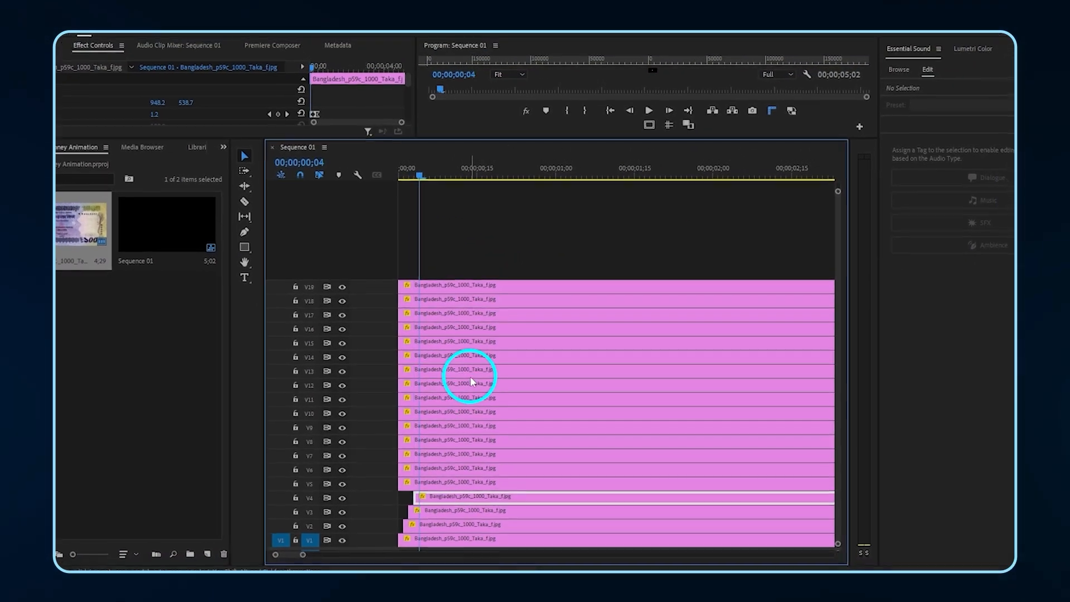
Select the staggered banknote clips on all tracks and nest them into a sequence named Taka.
{"action": "left_click_drag", "start_coordinate": [667, 287], "coordinate": [432, 430]}
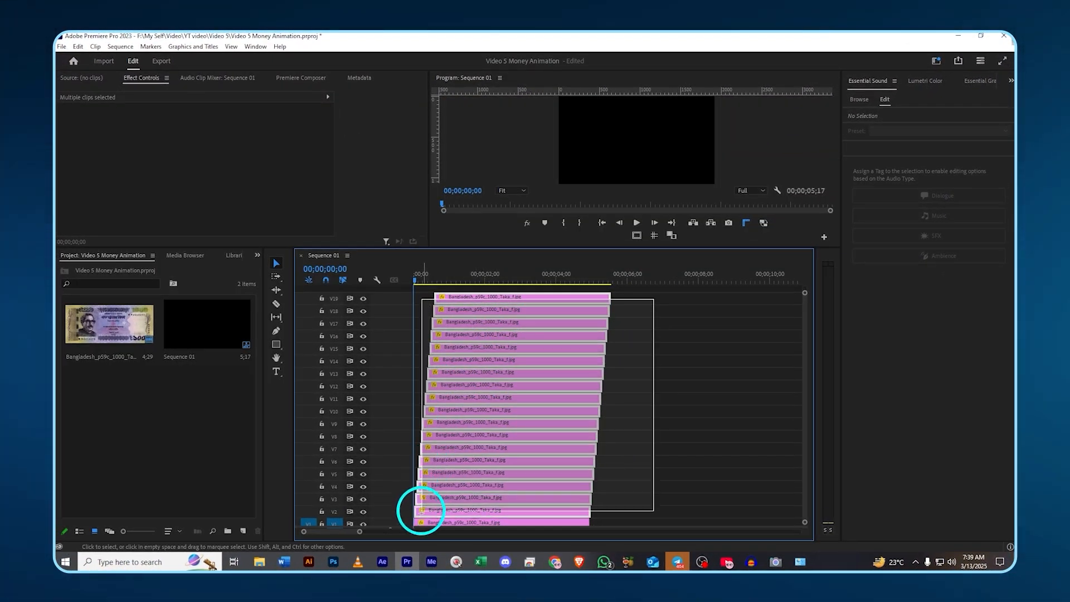
{"action": "left_click_drag", "start_coordinate": [422, 510], "coordinate": [421, 518]}
{"action": "right_click", "coordinate": [501, 417]}
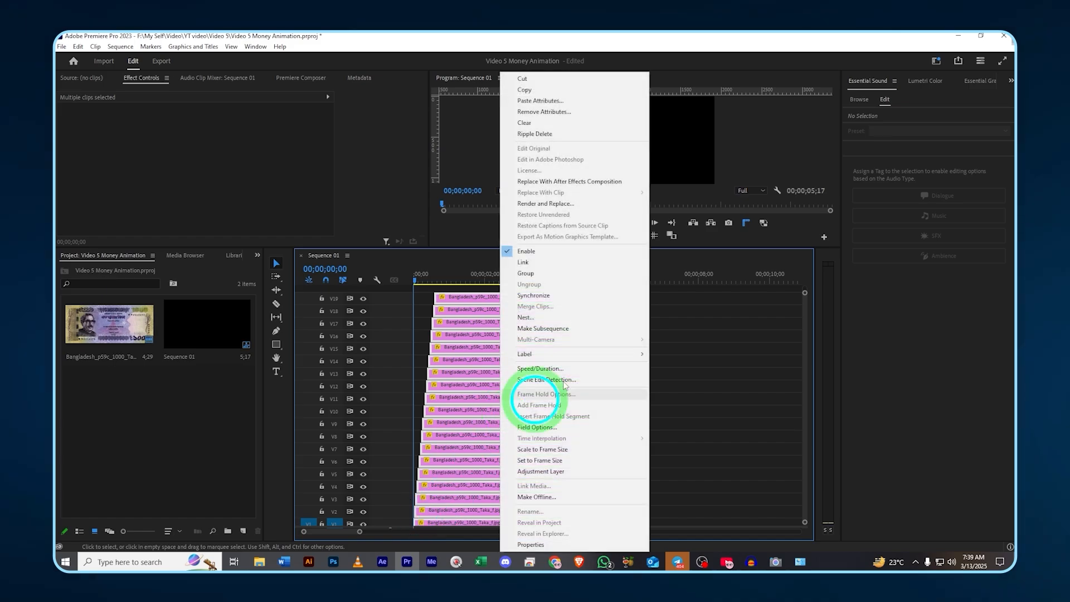
{"action": "left_click", "coordinate": [575, 320]}
{"action": "type", "text": "Ta"}
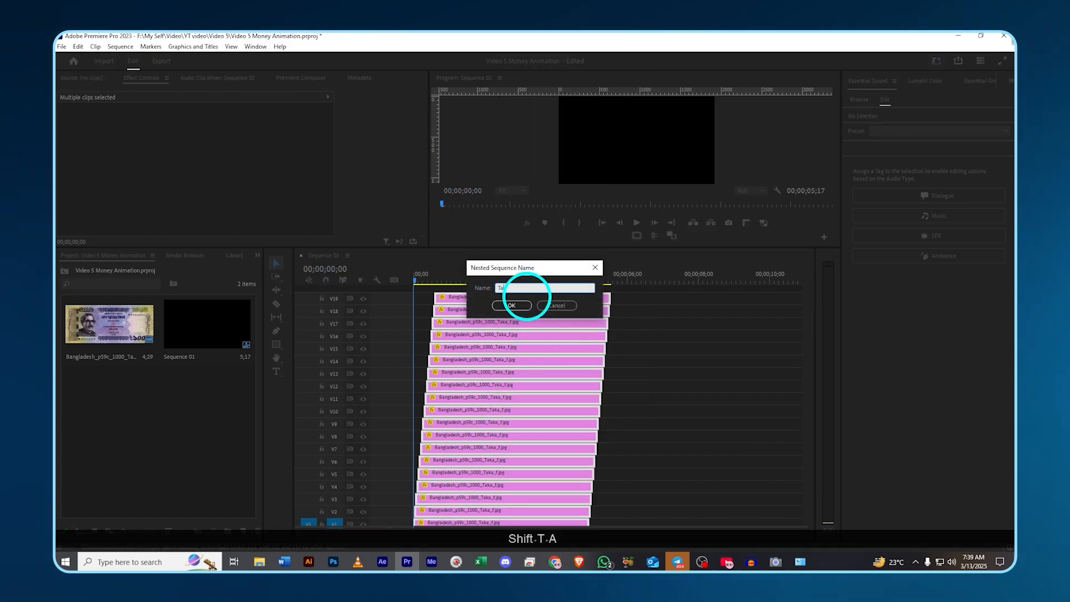
{"action": "type", "text": "ka"}
{"action": "key", "text": "Return"}
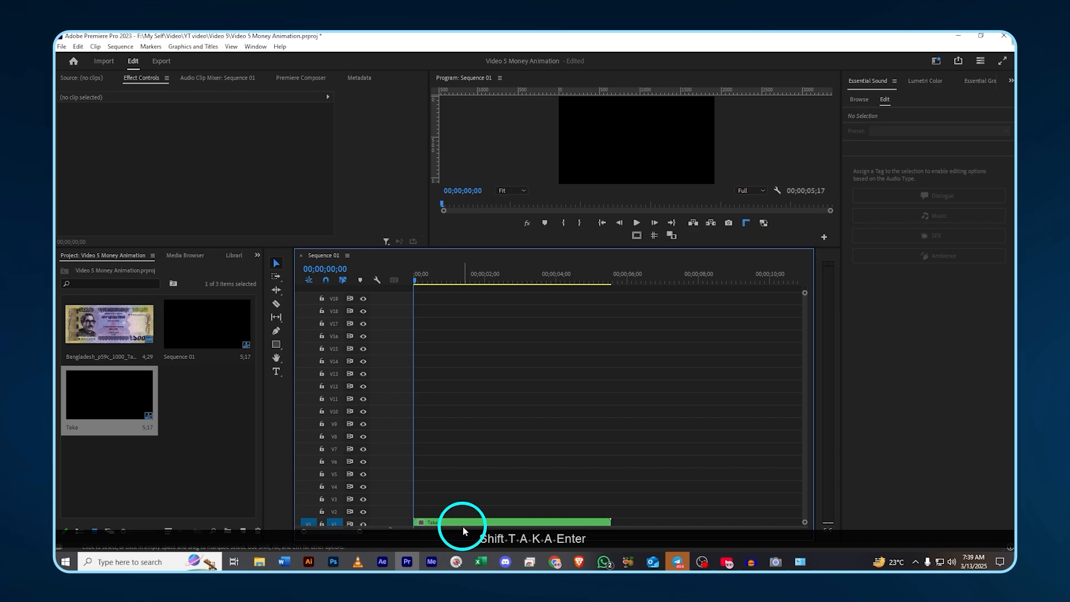
Try shifting the nested Taka clip horizontally to a Position X of 885 and undo the move.
{"action": "left_click_drag", "start_coordinate": [521, 245], "coordinate": [568, 411]}
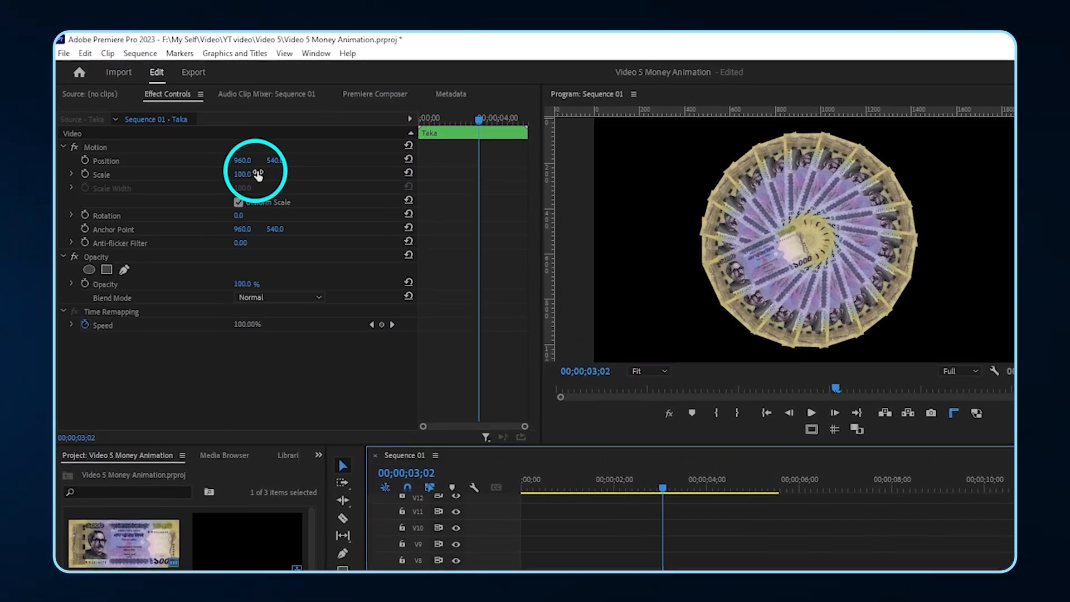
{"action": "left_click_drag", "start_coordinate": [249, 170], "coordinate": [667, 234]}
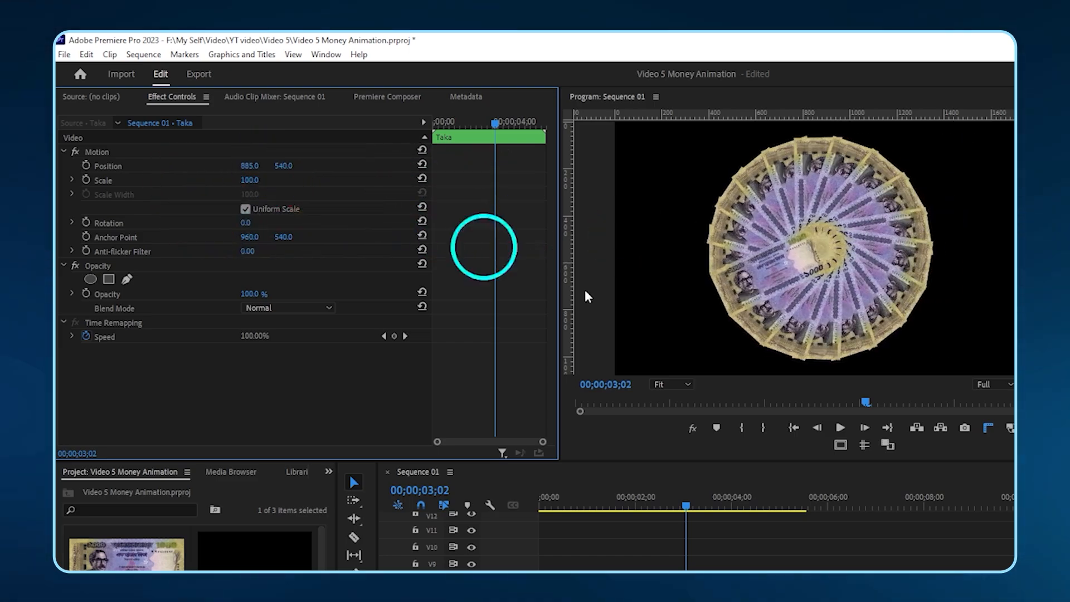
{"action": "left_click", "coordinate": [812, 537]}
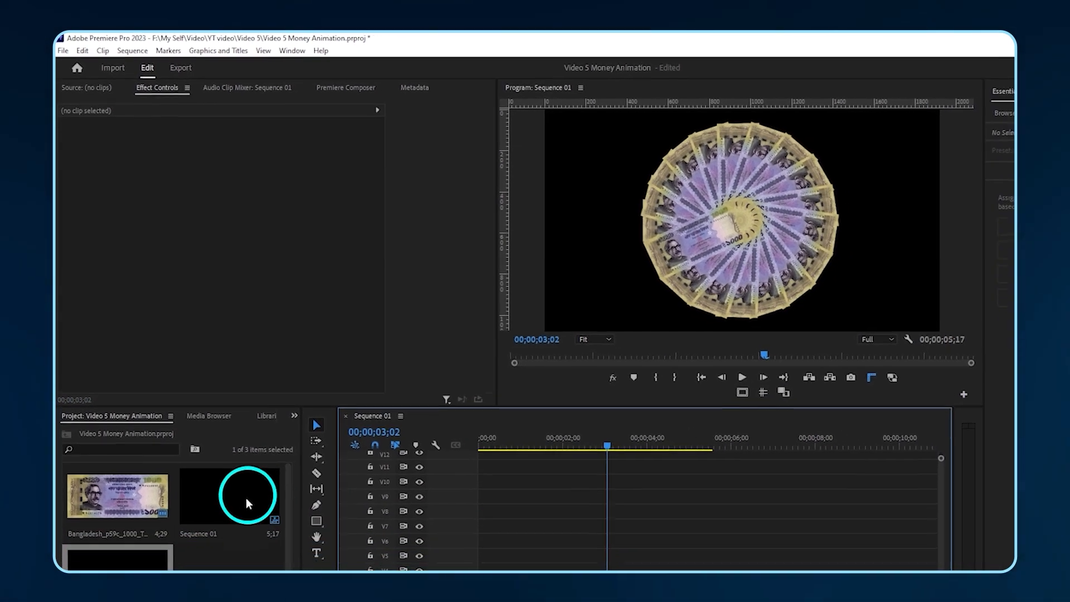
{"action": "key", "text": "ctrl+z"}
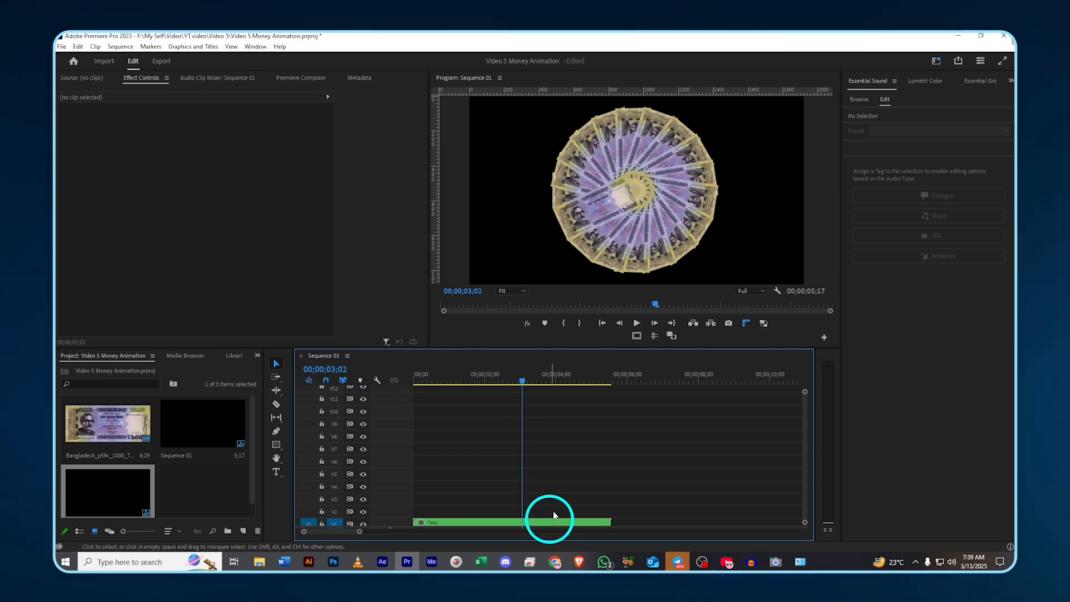
Play and scrub the example edit with the banknote circle in Sequence 01 of the YT Video (Money) project.
{"action": "key", "text": "space"}
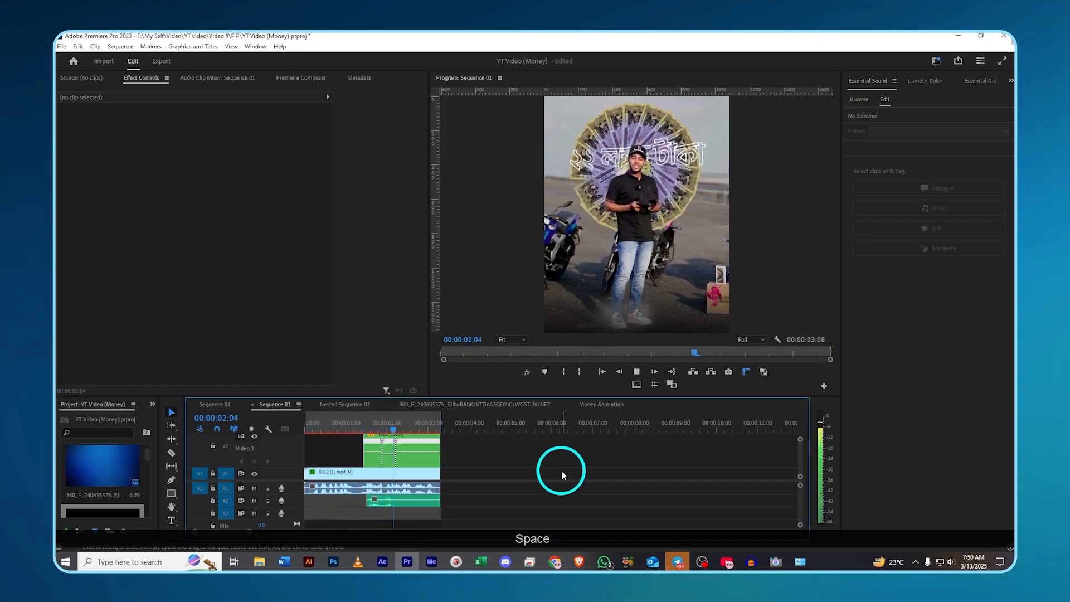
{"action": "left_click", "coordinate": [431, 471]}
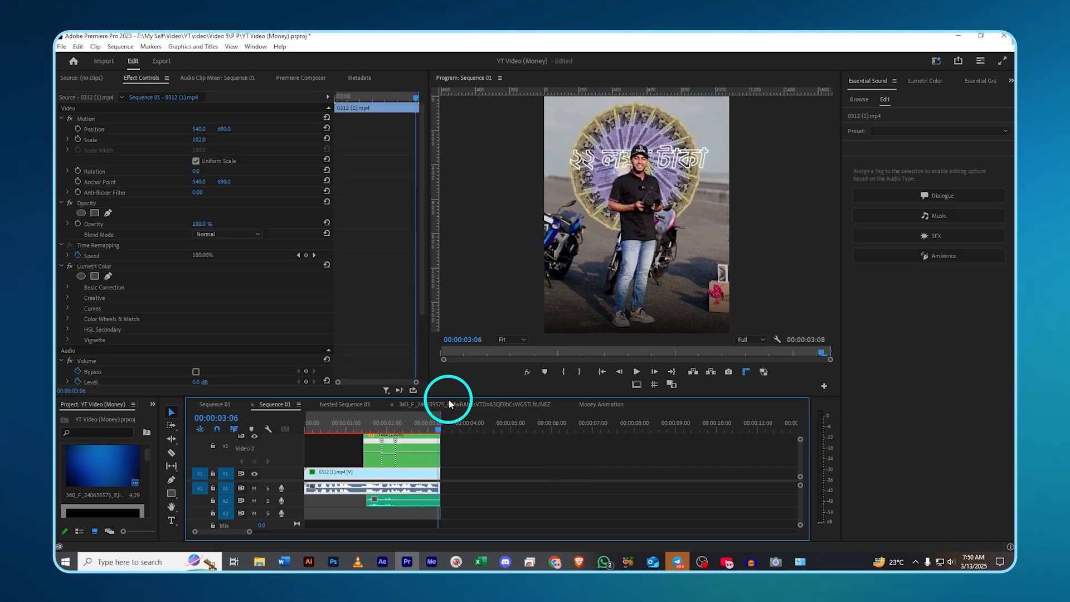
{"action": "left_click_drag", "start_coordinate": [330, 429], "coordinate": [355, 433]}
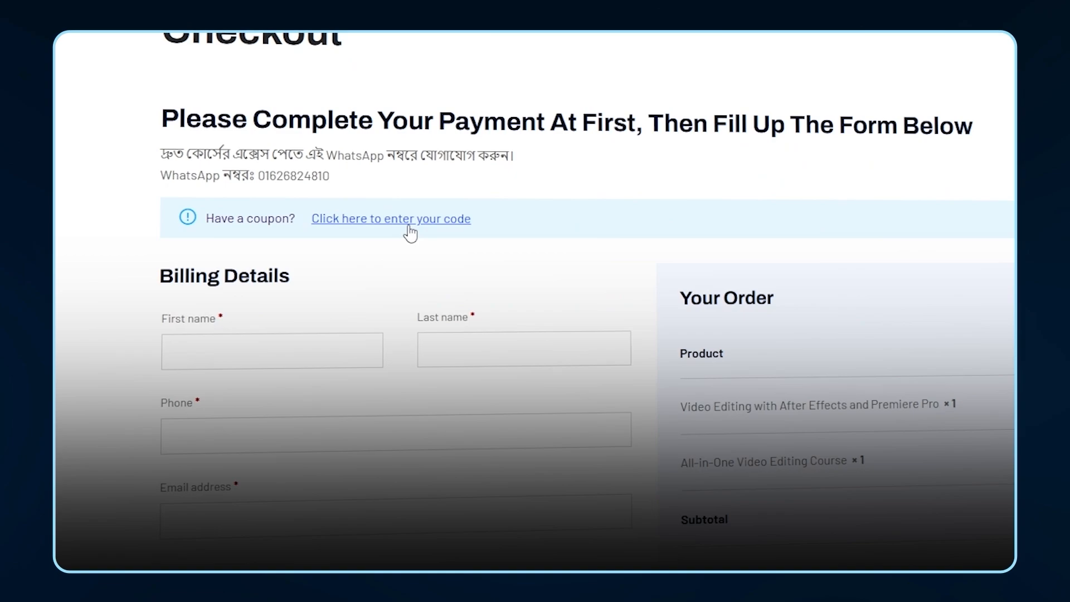
Switch to the course checkout page, open the coupon code entry and apply the coupon.
{"action": "left_click", "coordinate": [461, 288]}
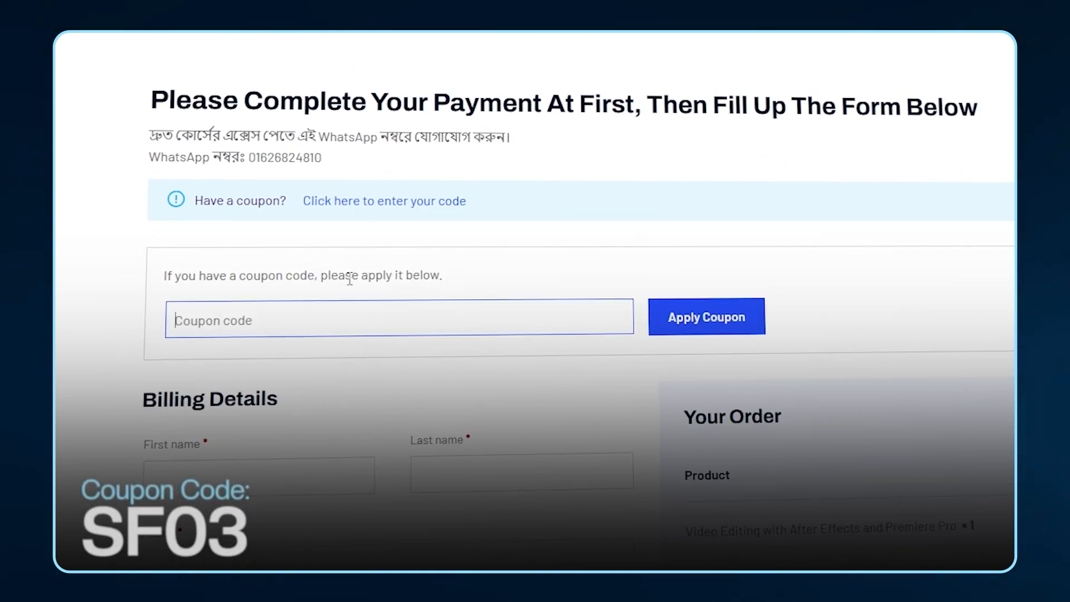
{"action": "left_click", "coordinate": [723, 328]}
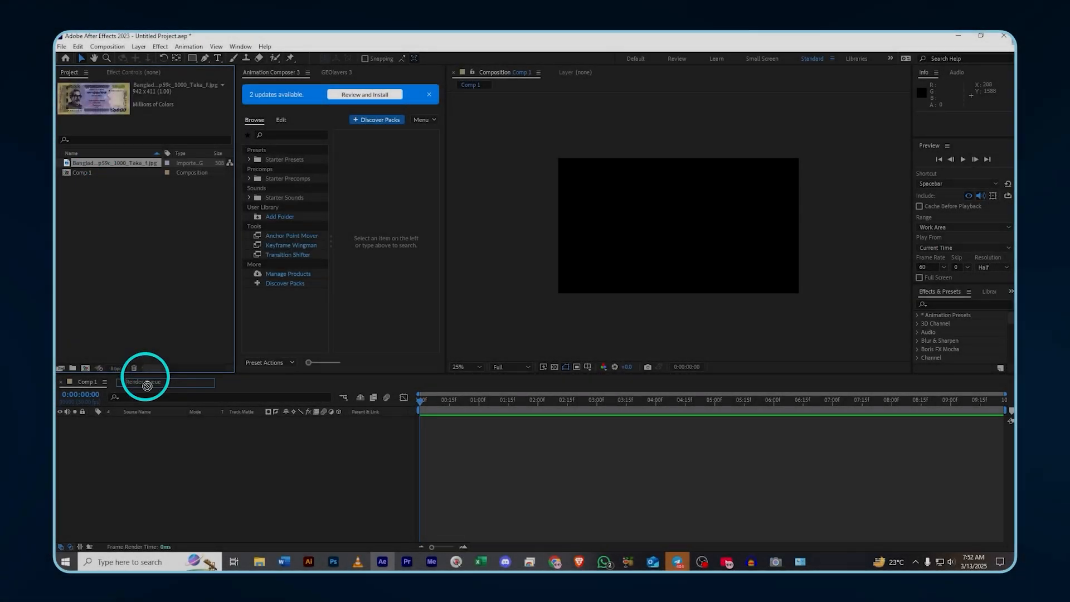
Switch to After Effects, add the banknote image to Comp 1 and set its Scale to 50%.
{"action": "left_click_drag", "start_coordinate": [147, 386], "coordinate": [162, 454]}
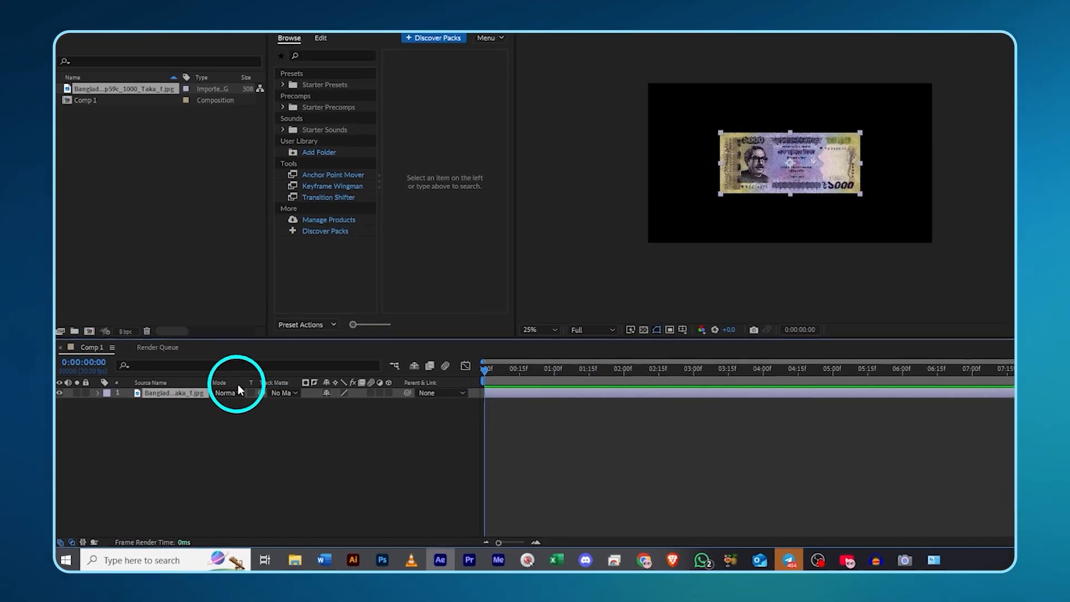
{"action": "key", "text": "s"}
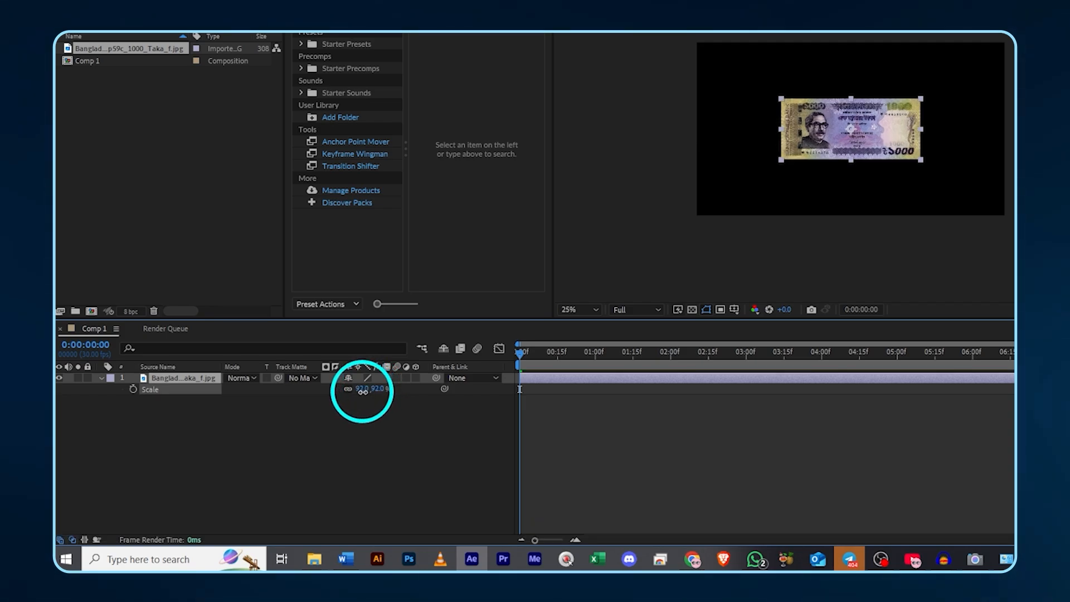
{"action": "left_click_drag", "start_coordinate": [363, 392], "coordinate": [353, 394]}
{"action": "left_click", "coordinate": [353, 389]}
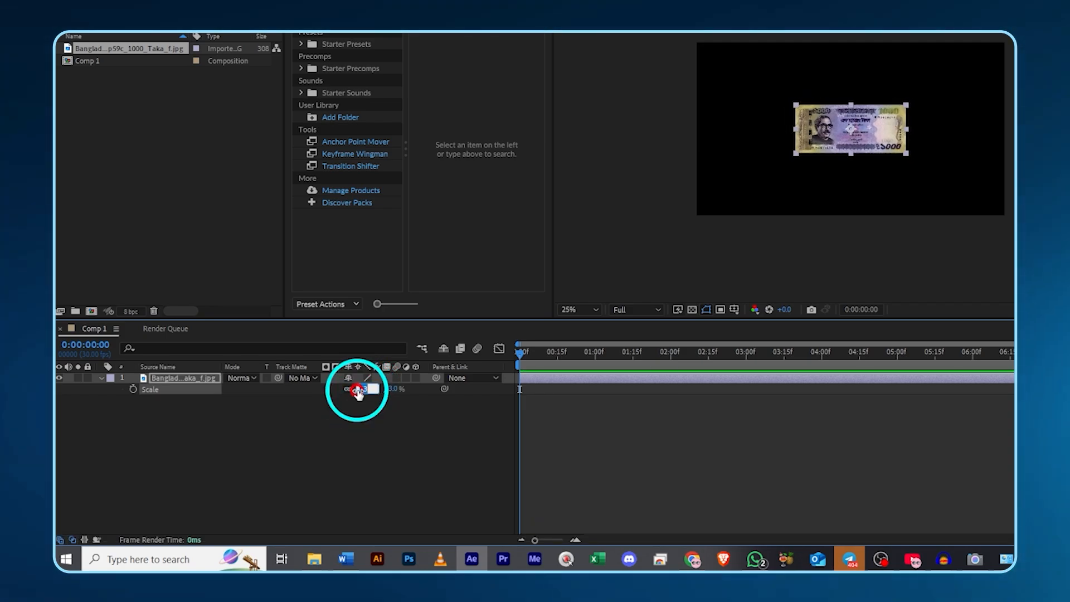
{"action": "type", "text": "50"}
{"action": "key", "text": "Return"}
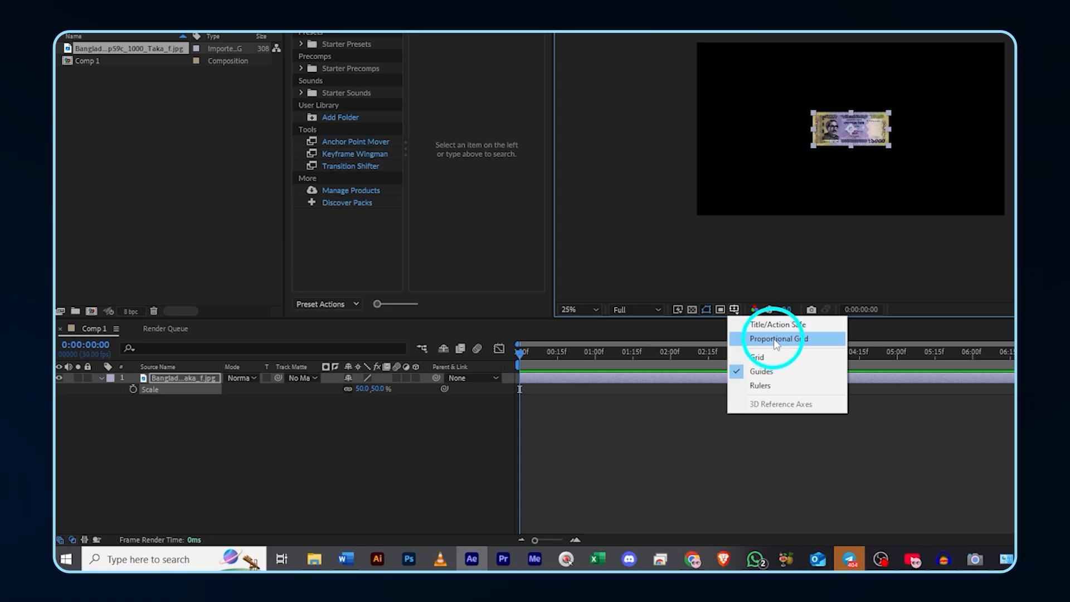
Display the Proportional Grid and move the banknote layer's anchor point to the middle of the note's right edge.
{"action": "left_click", "coordinate": [777, 338]}
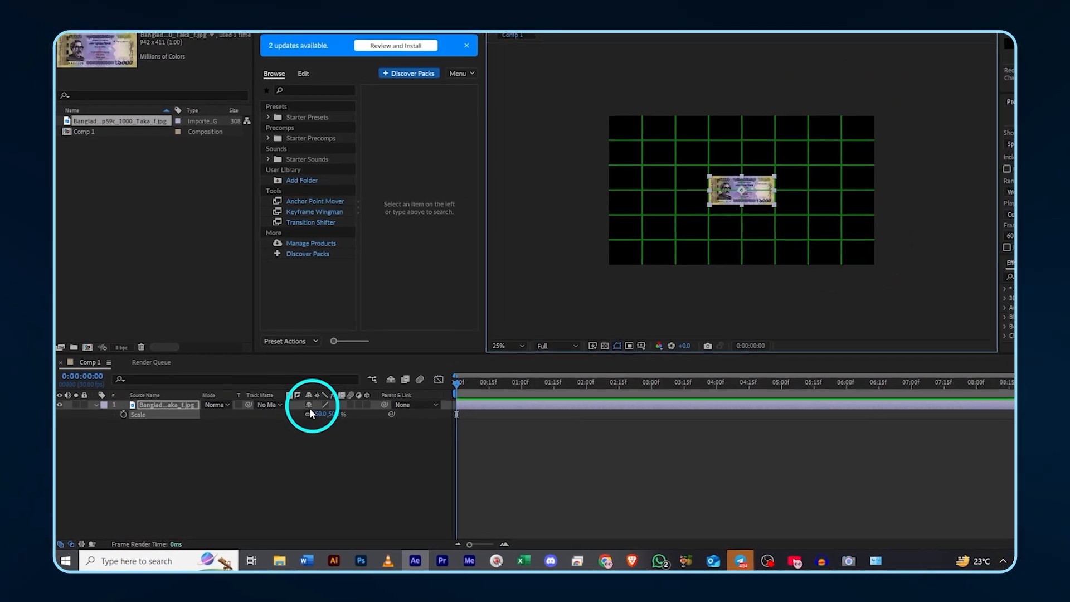
{"action": "scroll", "coordinate": [681, 227], "scroll_direction": "up", "scroll_amount": 1}
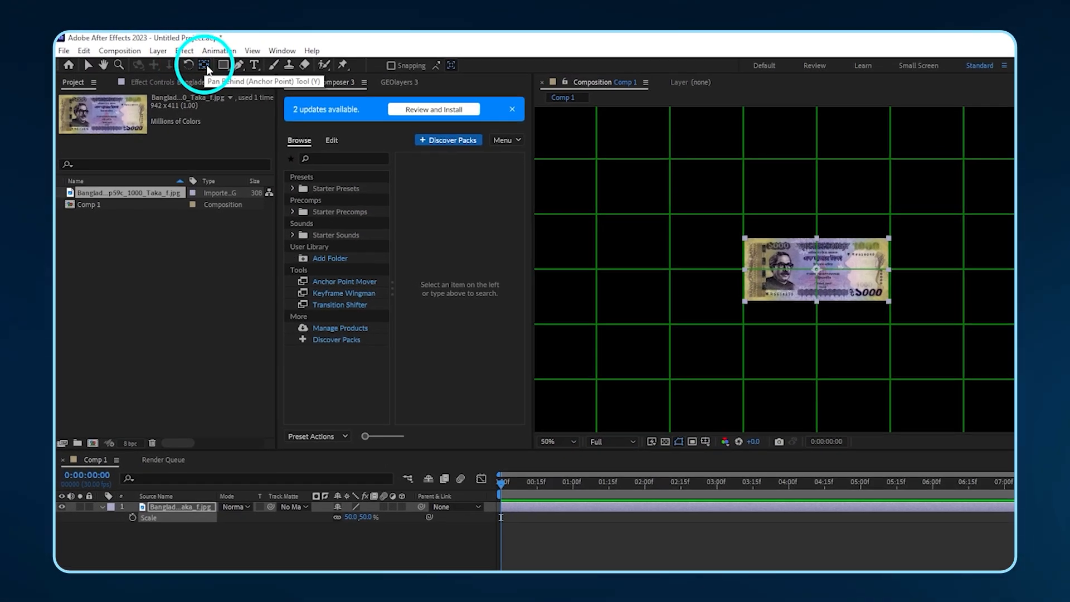
{"action": "left_click", "coordinate": [824, 269]}
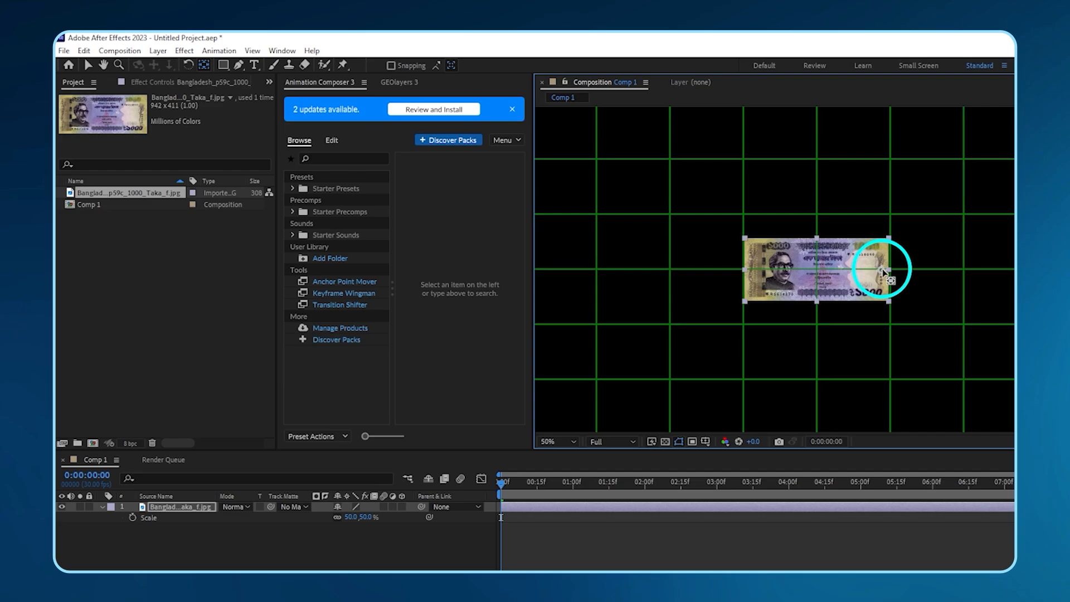
{"action": "left_click_drag", "start_coordinate": [884, 269], "coordinate": [889, 271]}
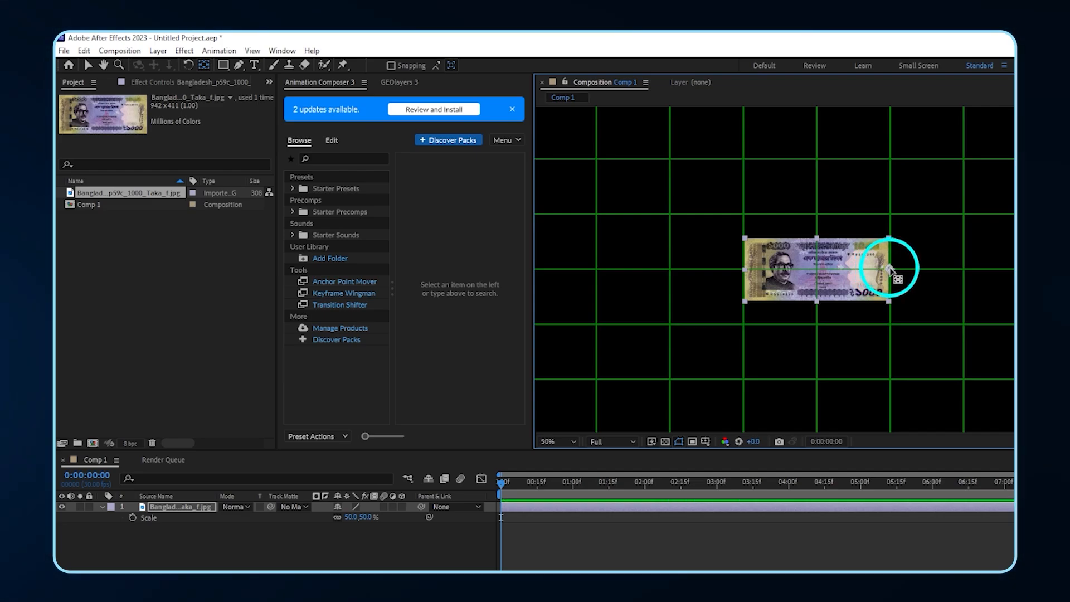
{"action": "left_click_drag", "start_coordinate": [891, 271], "coordinate": [837, 280]}
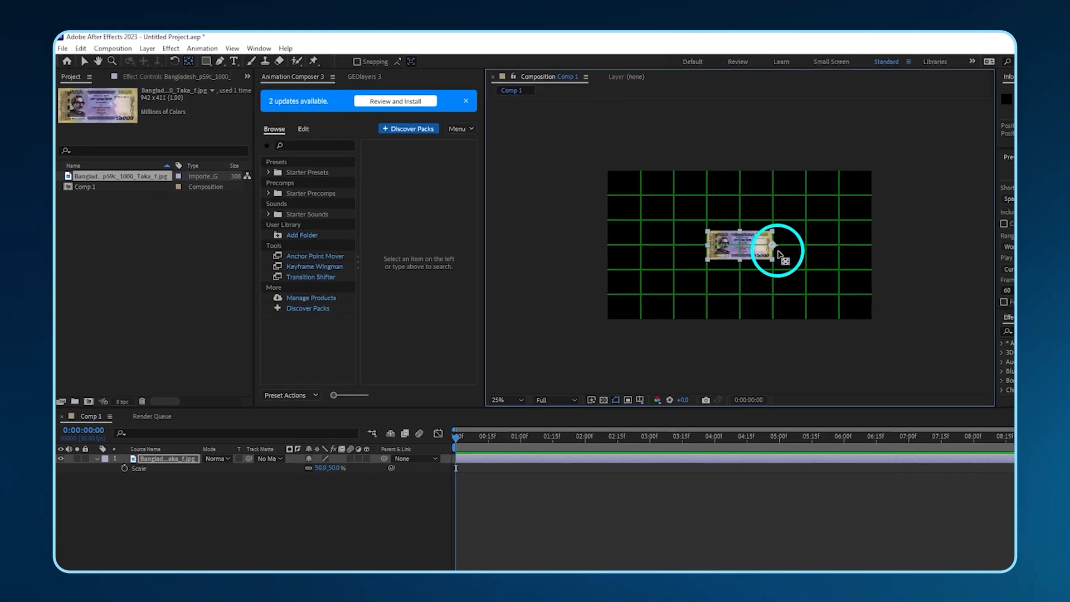
{"action": "scroll", "coordinate": [694, 238], "scroll_direction": "down", "scroll_amount": 1}
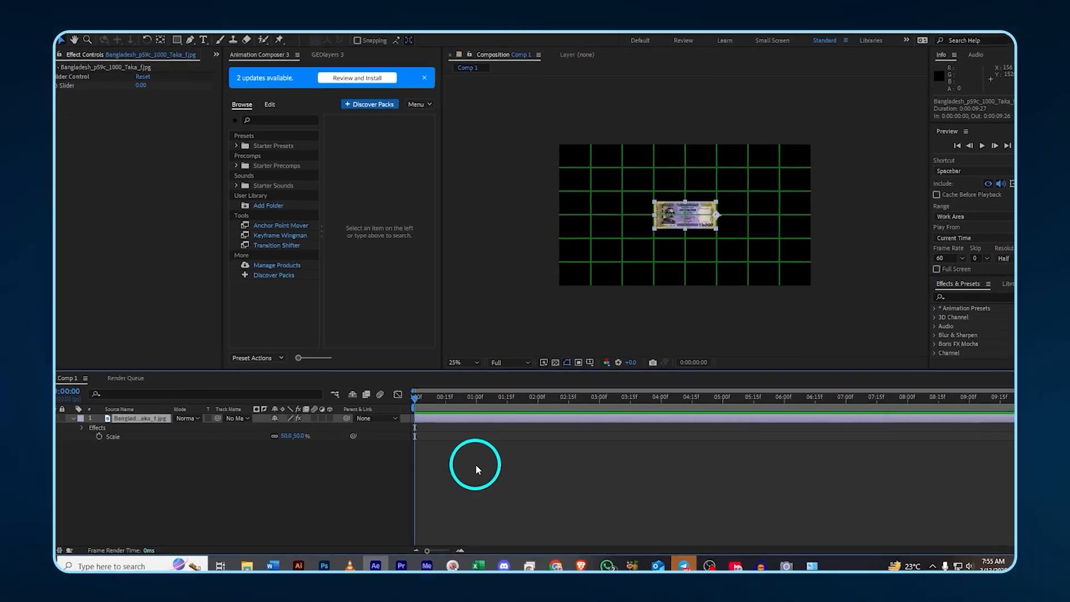
Add a null object to Comp 1.
{"action": "right_click", "coordinate": [474, 464]}
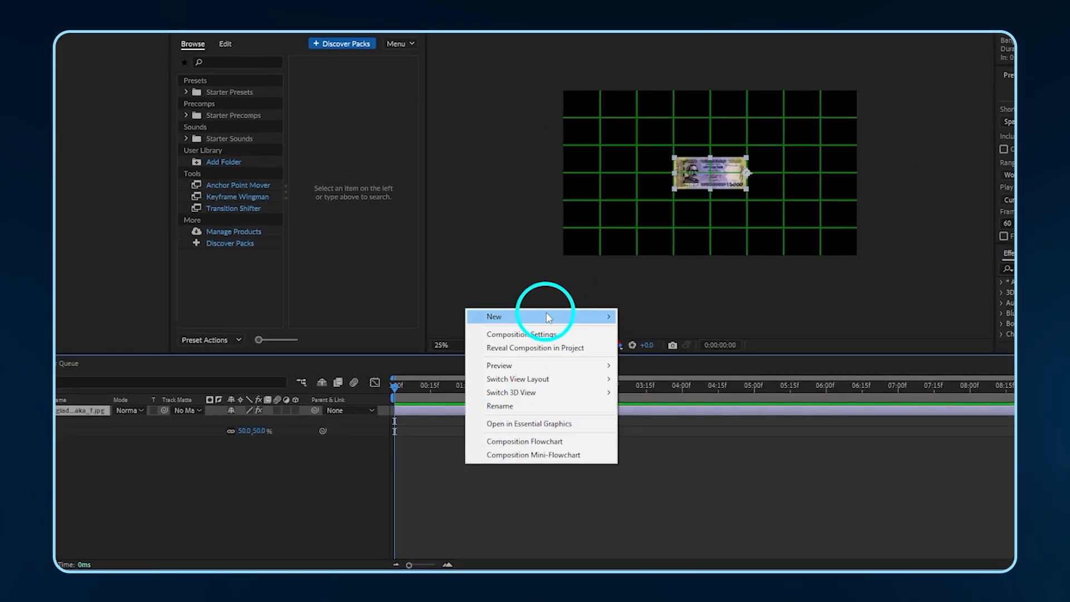
{"action": "mouse_move", "coordinate": [547, 316]}
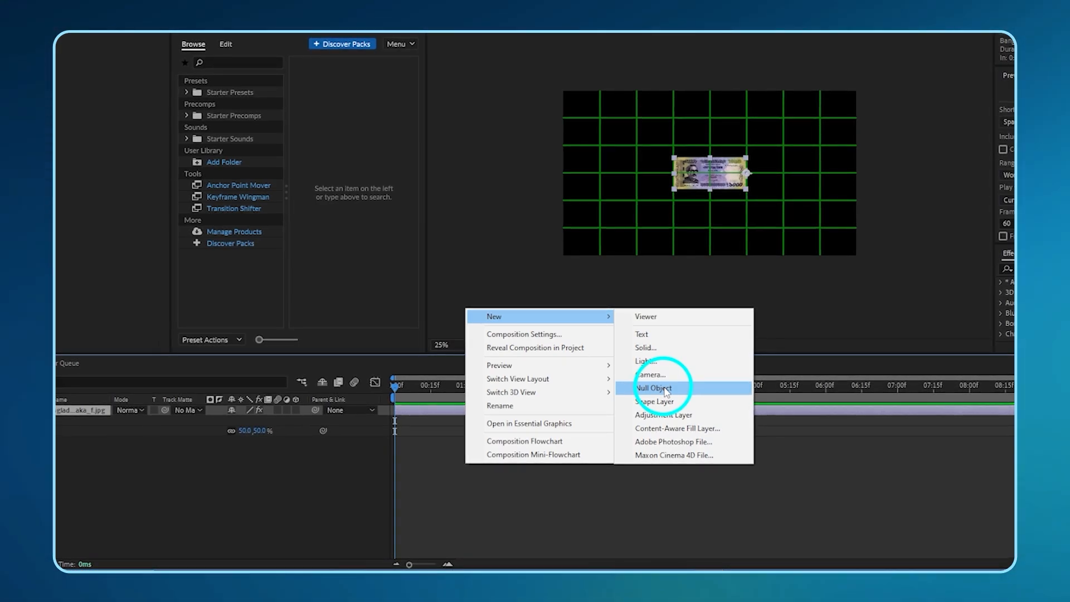
{"action": "left_click", "coordinate": [663, 388]}
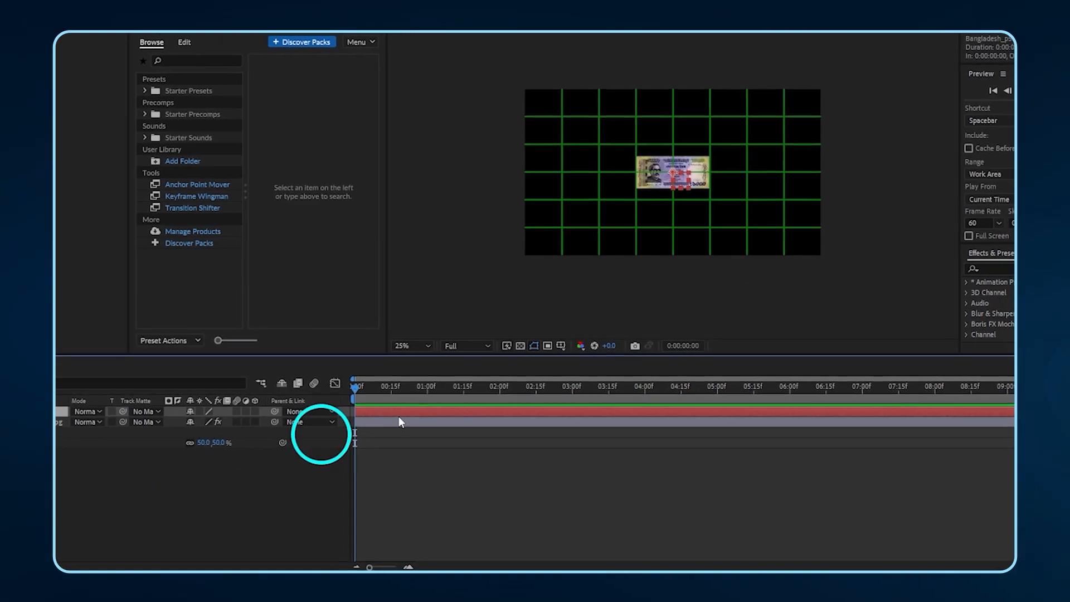
Find the Slider Control effect and apply it to the Null 1 layer.
{"action": "left_click", "coordinate": [970, 268]}
{"action": "type", "text": "sl"}
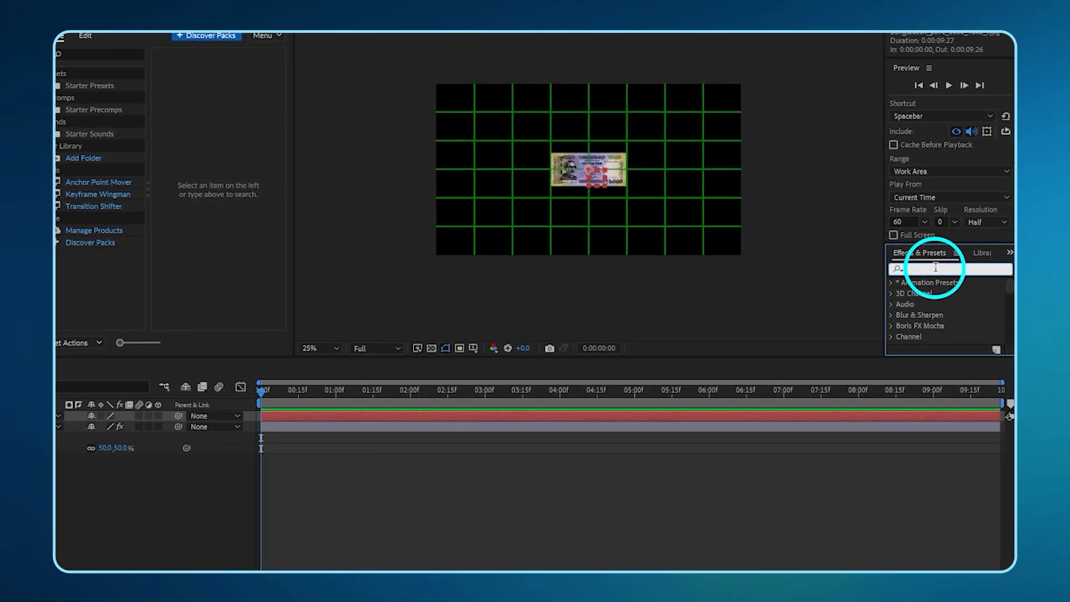
{"action": "type", "text": "ider"}
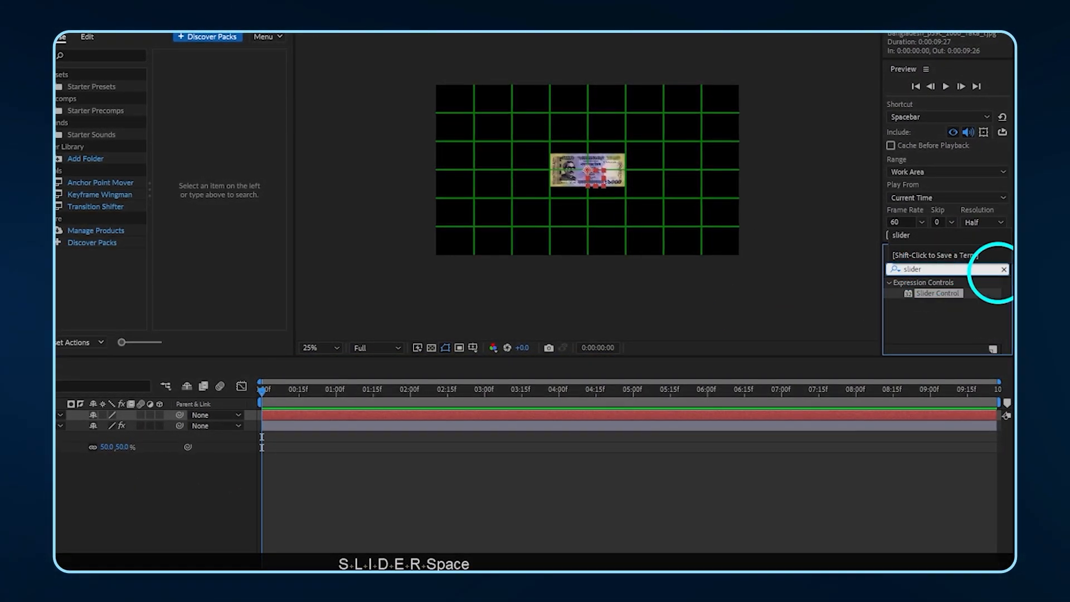
{"action": "left_click", "coordinate": [947, 293]}
{"action": "left_click_drag", "start_coordinate": [937, 292], "coordinate": [442, 410]}
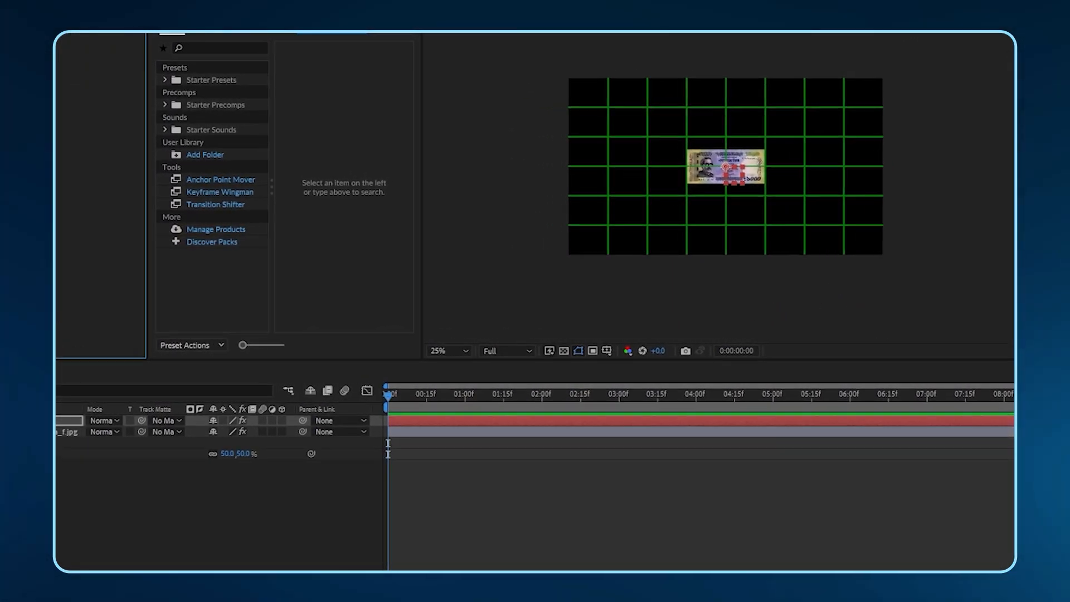
Reveal the Rotation property of the banknote layer and enable an expression on it.
{"action": "left_click", "coordinate": [74, 438]}
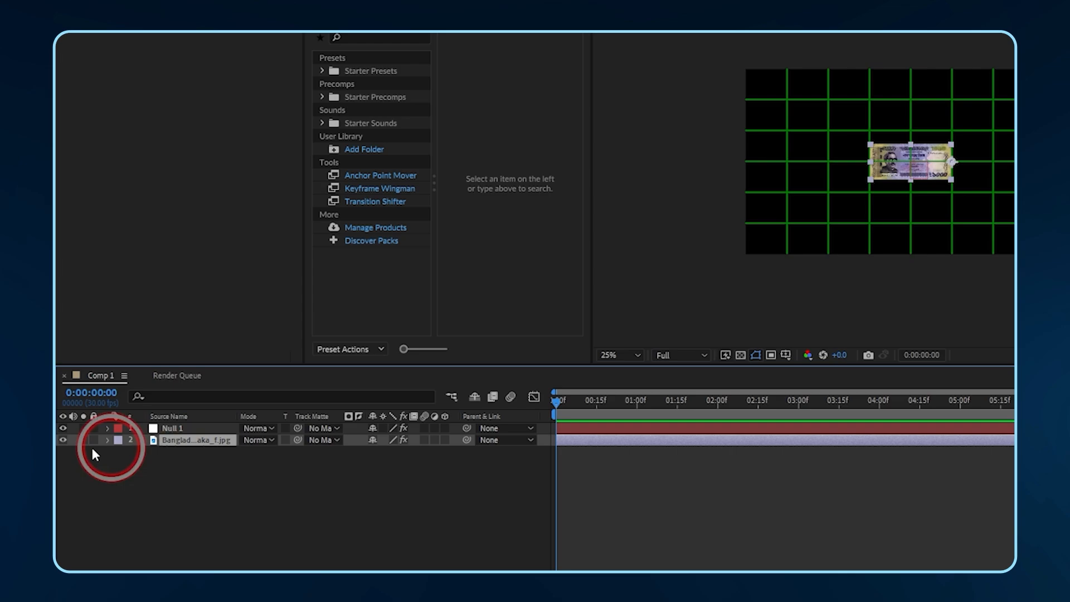
{"action": "left_click", "coordinate": [63, 440]}
{"action": "left_click", "coordinate": [63, 439]}
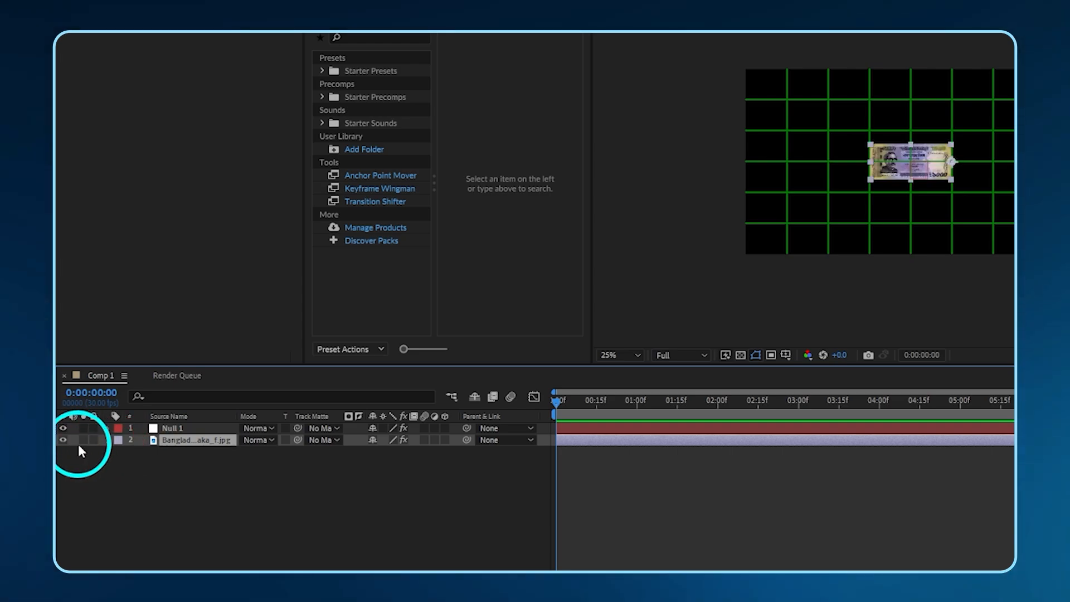
{"action": "left_click", "coordinate": [107, 440]}
{"action": "left_click", "coordinate": [108, 440]}
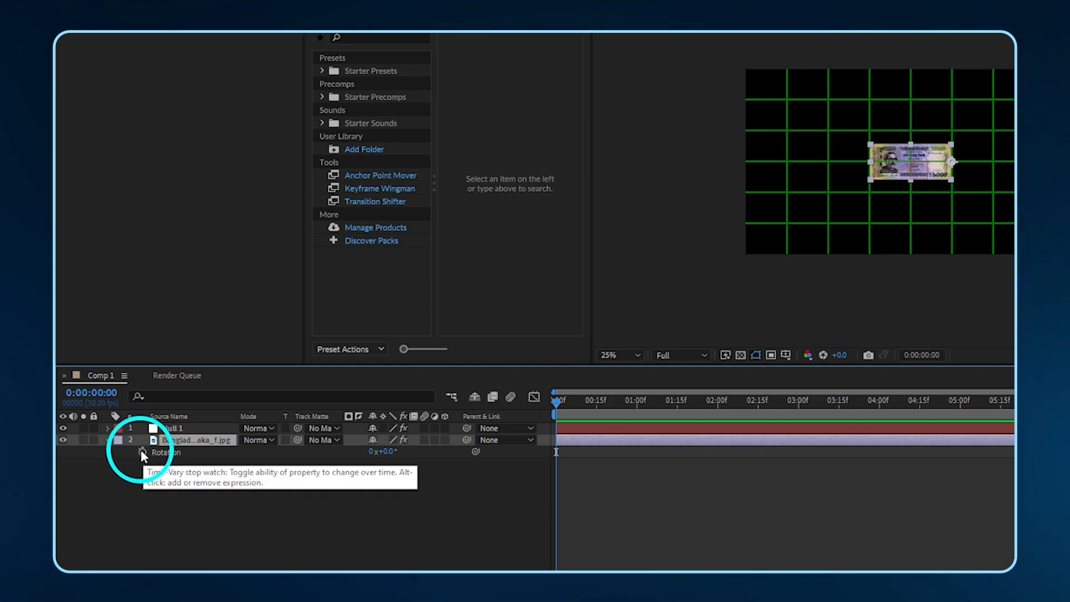
{"action": "left_click", "coordinate": [142, 451], "text": "alt"}
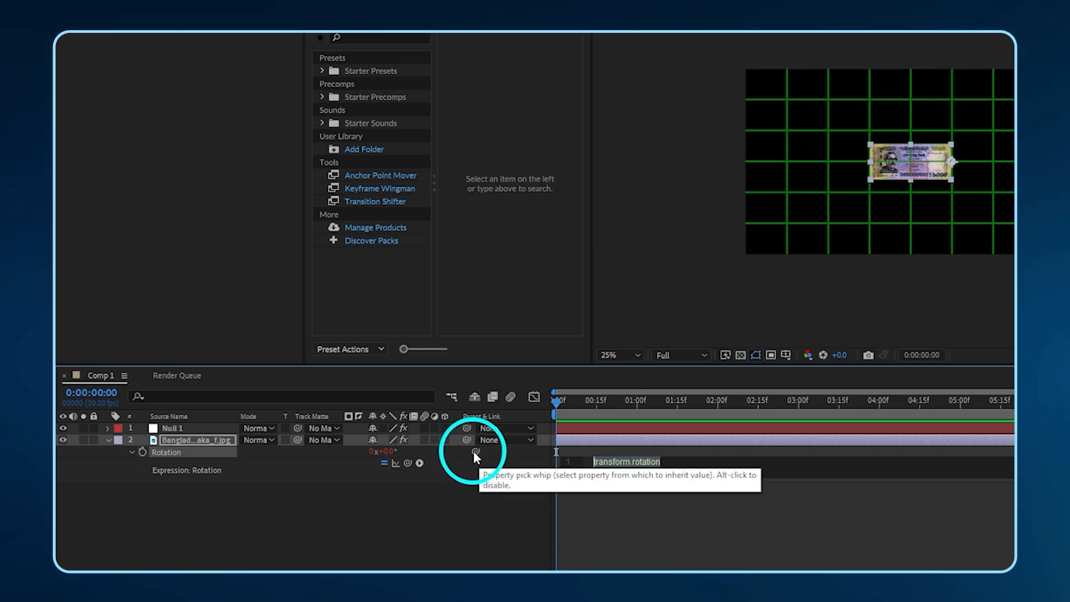
Link the banknote's Rotation expression to the Slider property of Null 1's Slider Control effect.
{"action": "left_click", "coordinate": [108, 428]}
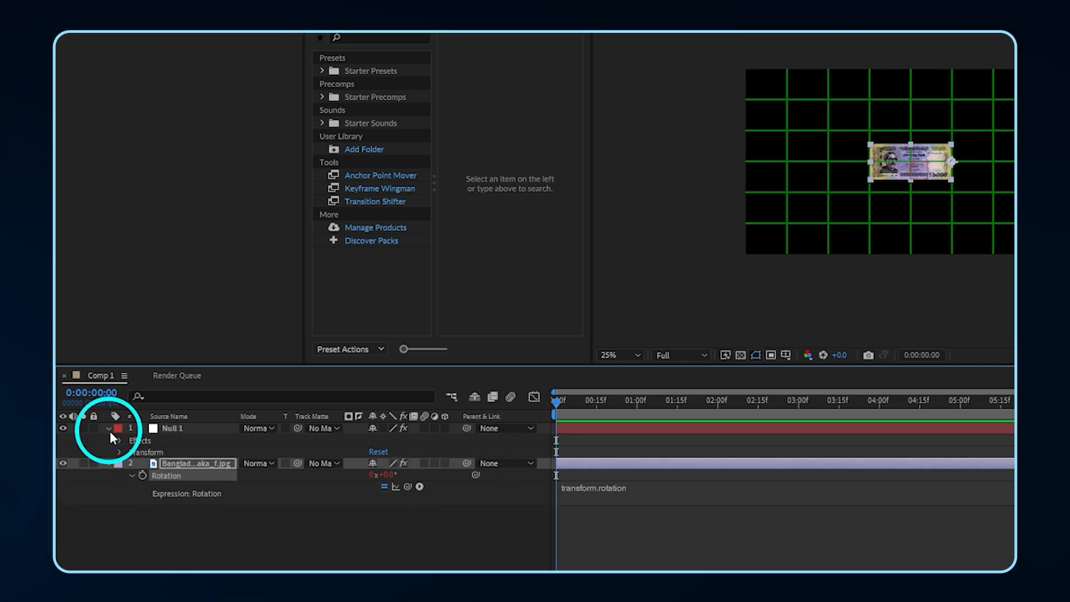
{"action": "left_click", "coordinate": [120, 440]}
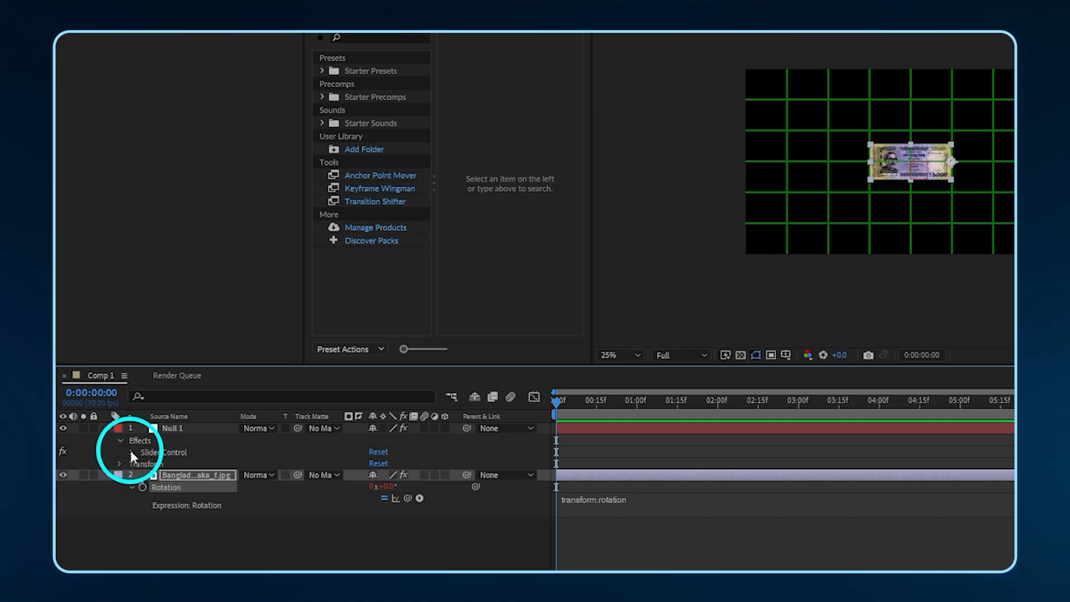
{"action": "left_click", "coordinate": [131, 451]}
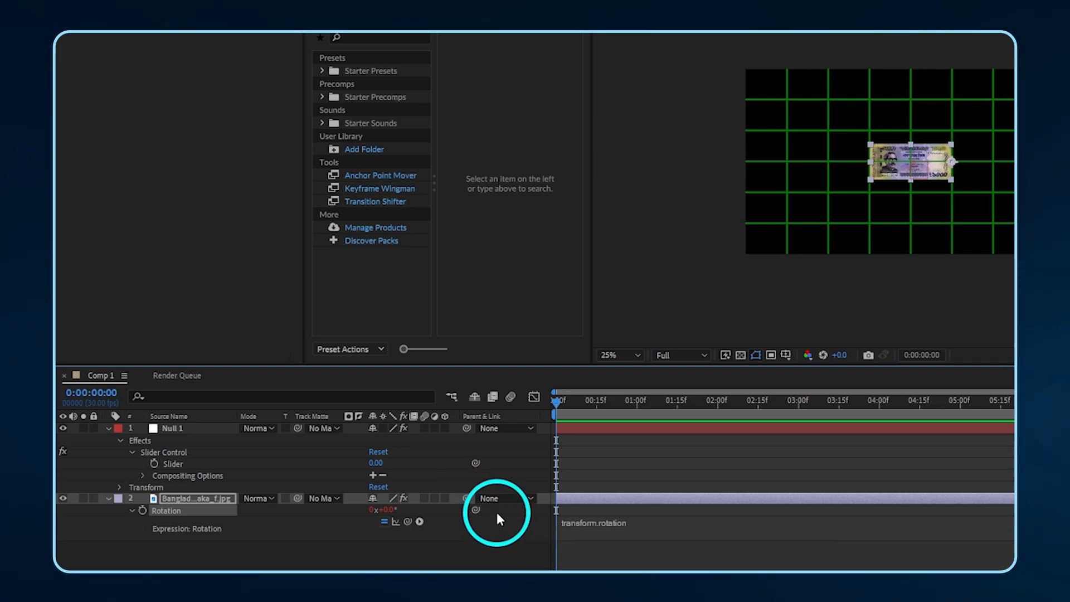
{"action": "left_click_drag", "start_coordinate": [476, 510], "coordinate": [173, 464]}
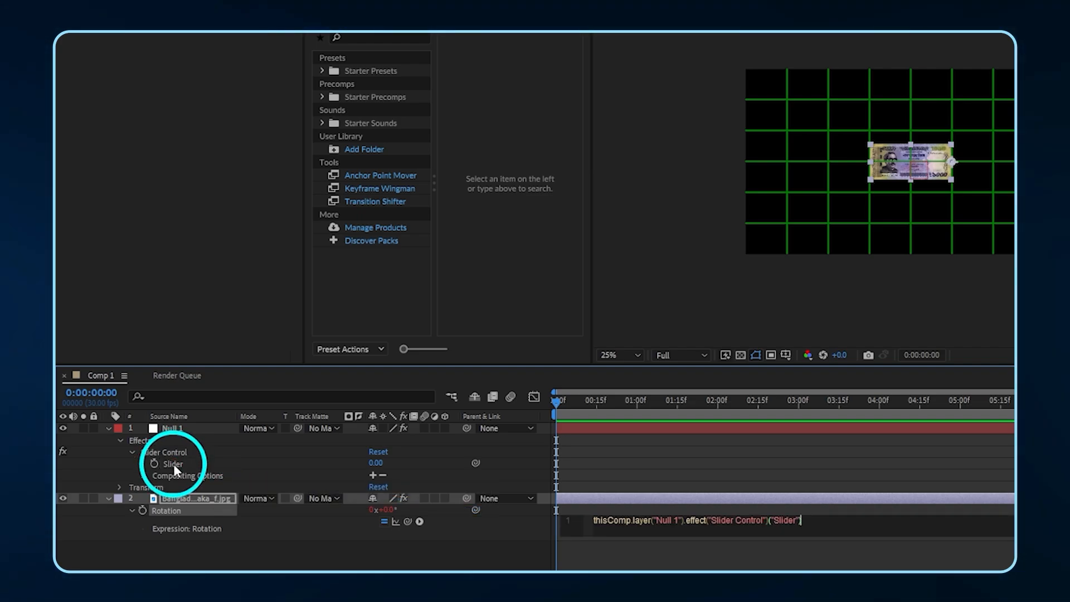
{"action": "left_click", "coordinate": [132, 451]}
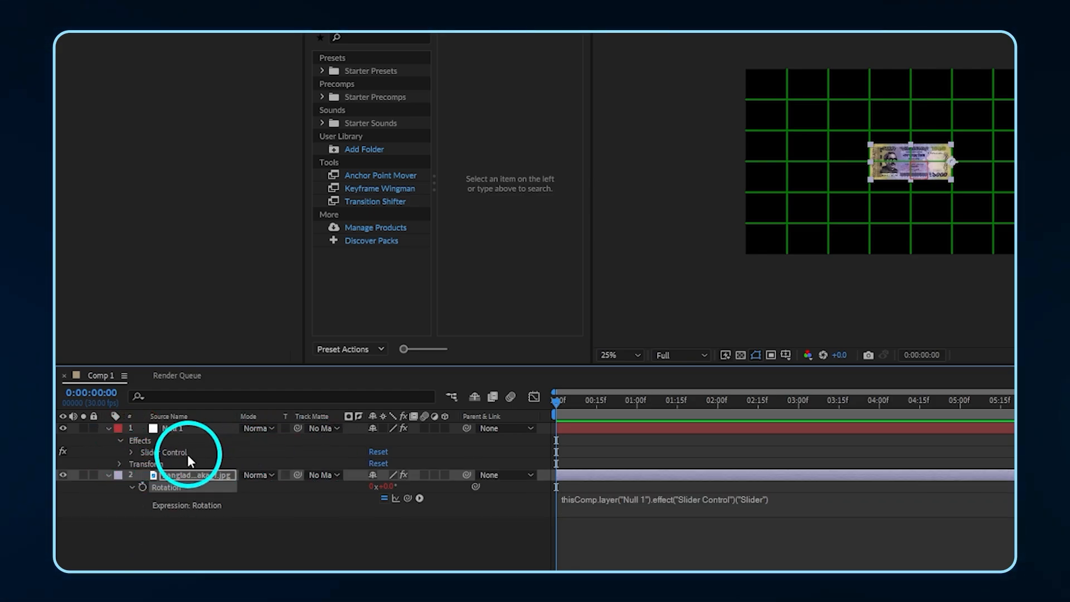
{"action": "left_click", "coordinate": [132, 451]}
{"action": "left_click", "coordinate": [135, 451]}
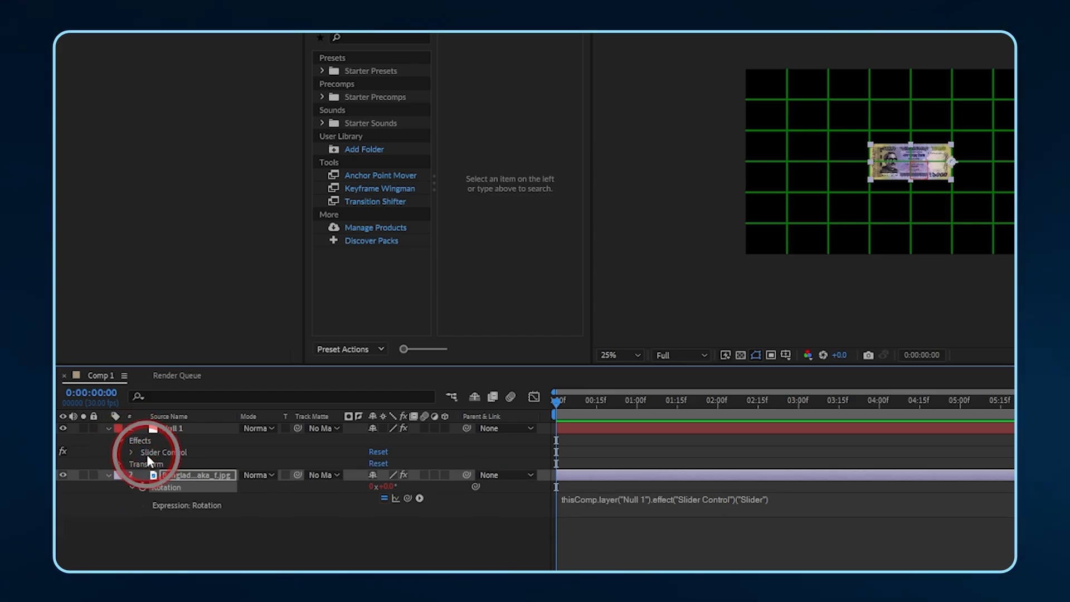
{"action": "left_click", "coordinate": [158, 451]}
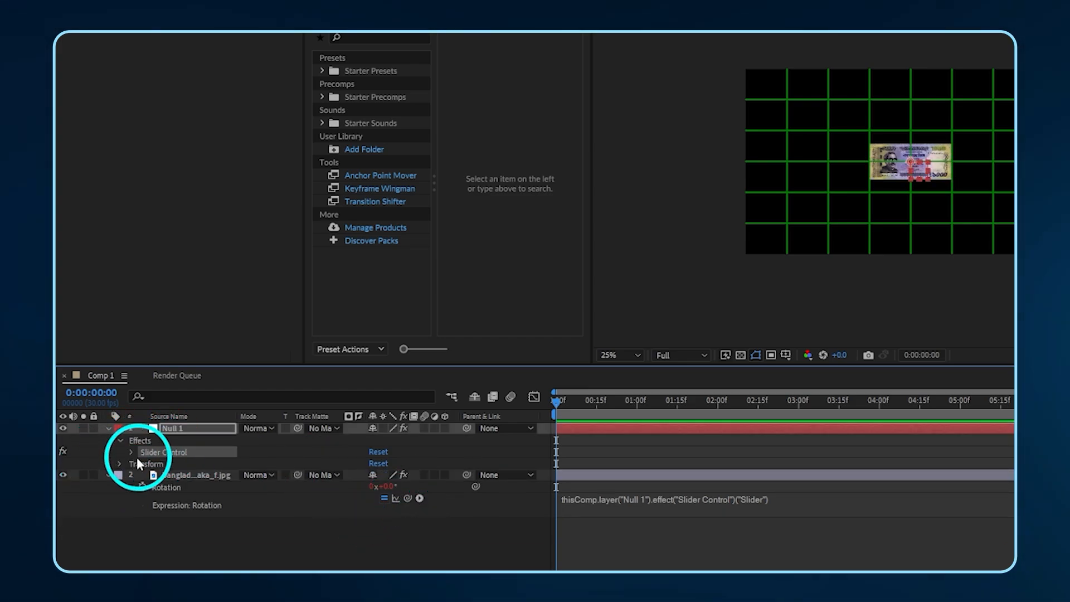
{"action": "left_click", "coordinate": [131, 452]}
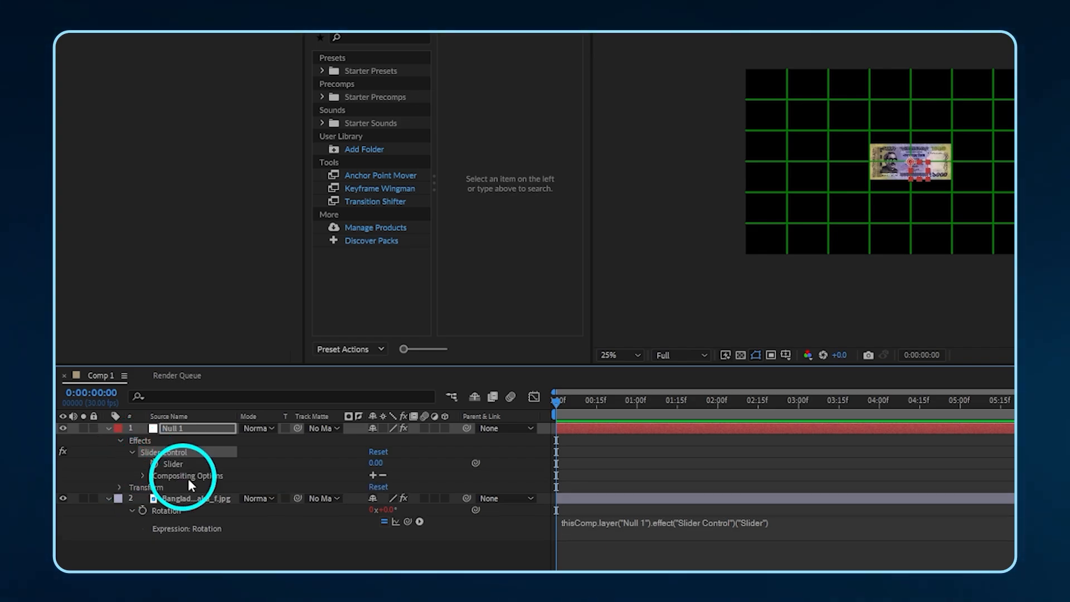
{"action": "left_click", "coordinate": [174, 465]}
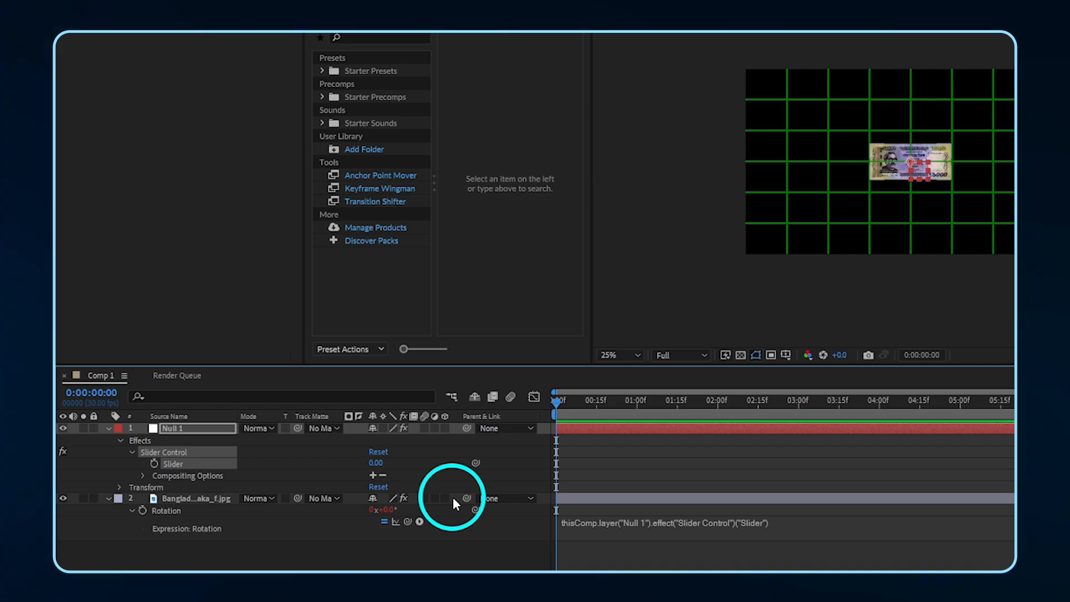
Append *index to the end of the banknote layer's Rotation expression and commit it.
{"action": "left_click", "coordinate": [815, 517]}
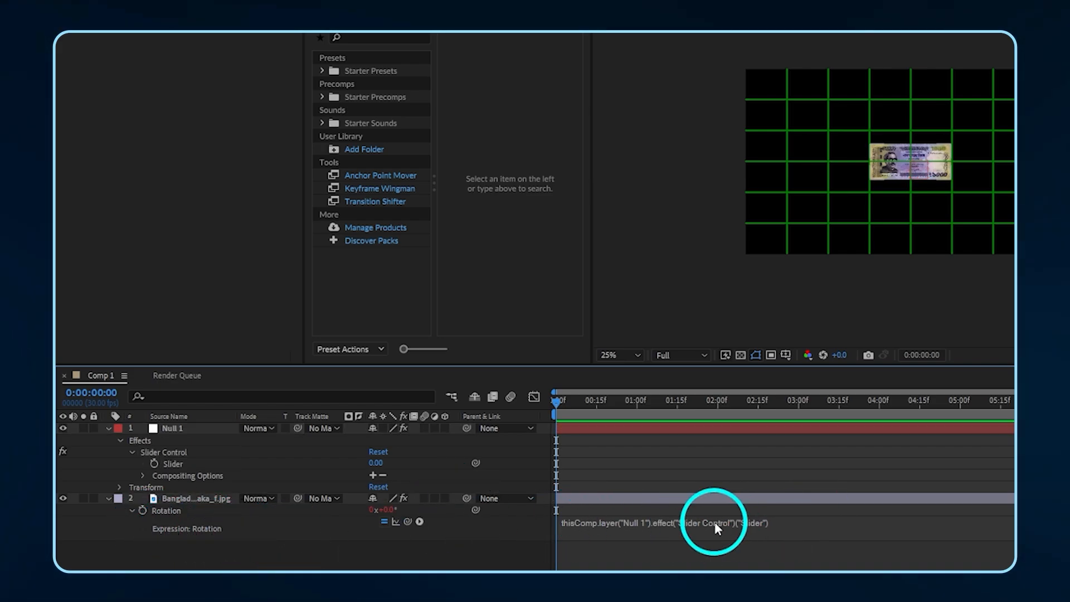
{"action": "left_click", "coordinate": [779, 522]}
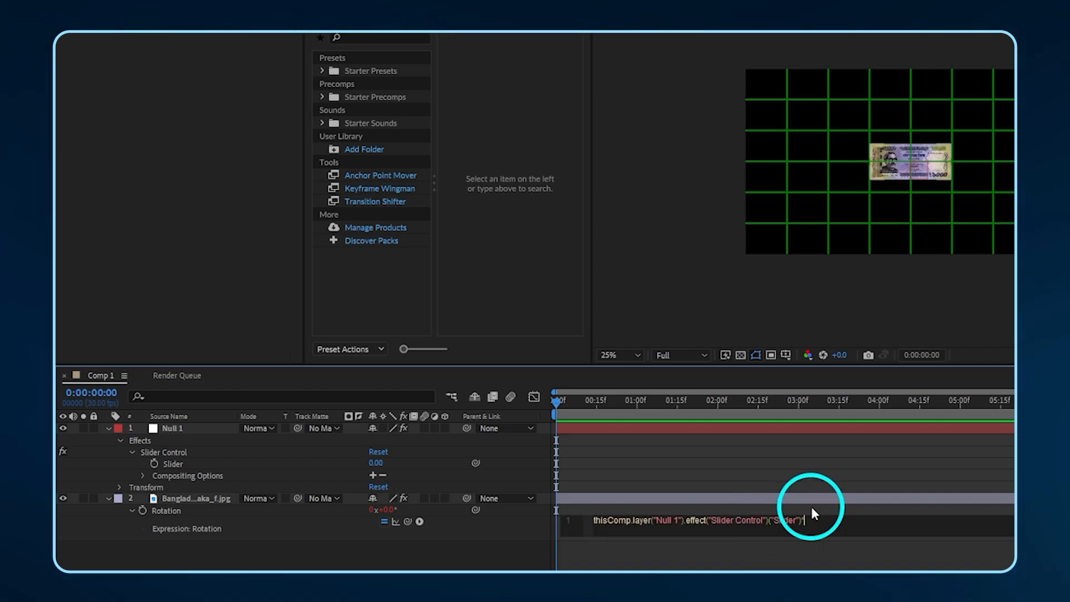
{"action": "type", "text": "*index"}
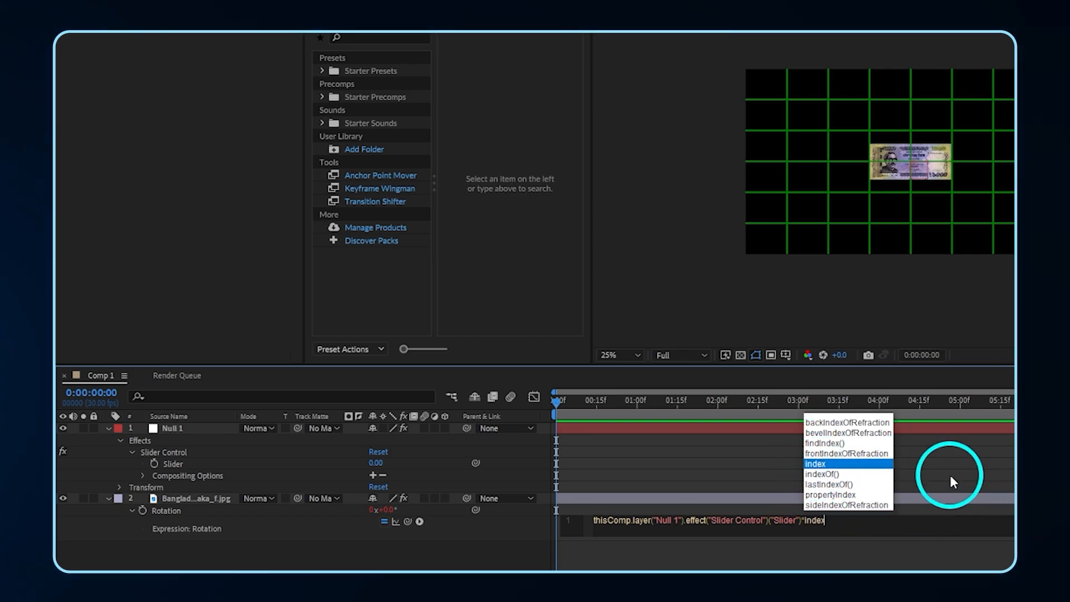
{"action": "left_click", "coordinate": [963, 462]}
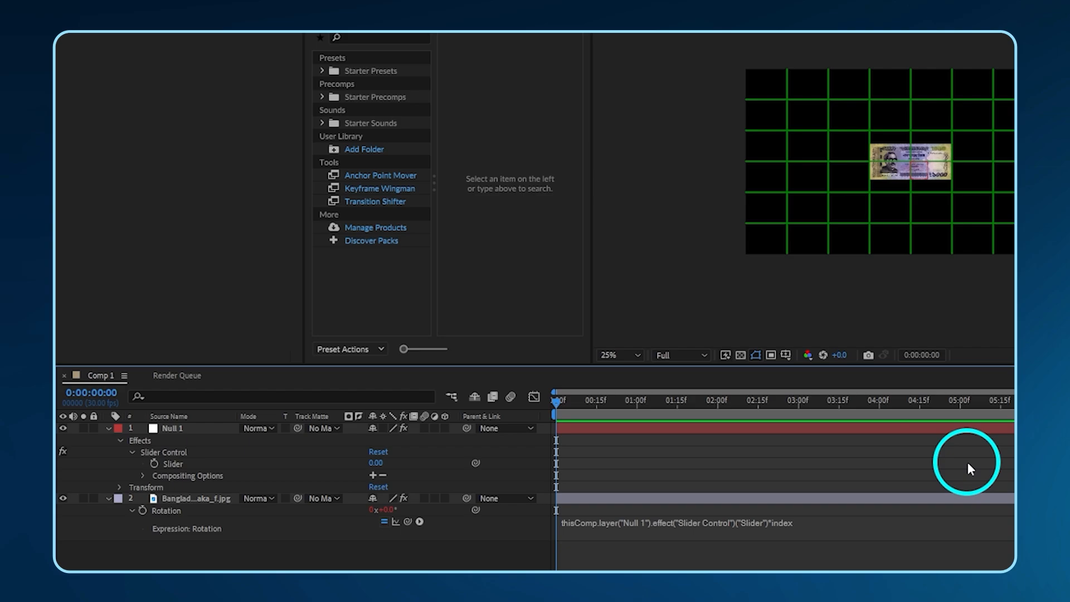
Duplicate the banknote layer twelve times in Comp 1.
{"action": "left_click", "coordinate": [898, 498]}
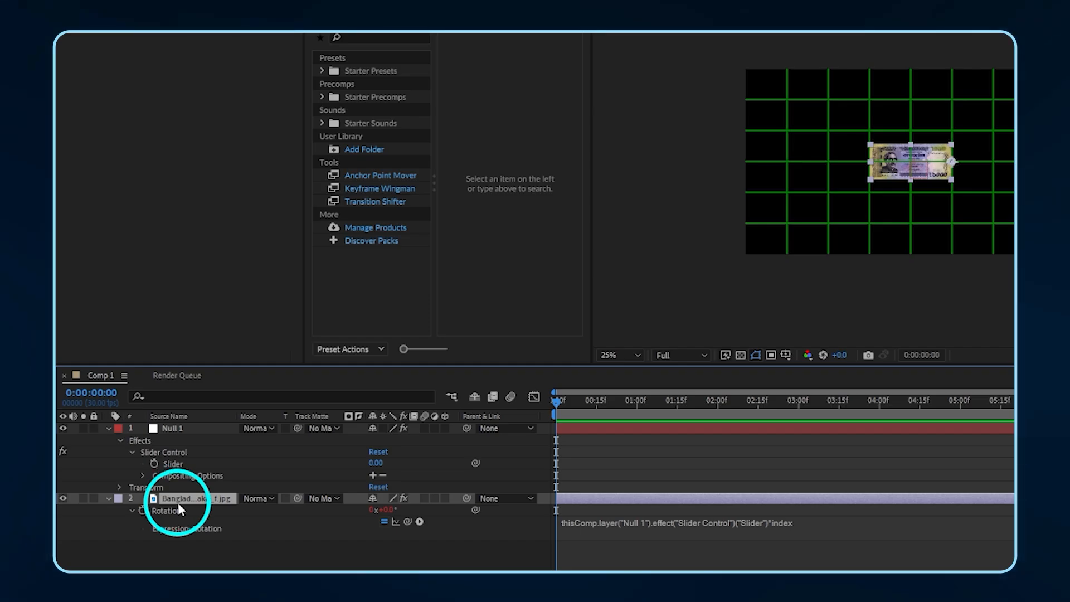
{"action": "key", "text": "ctrl+d"}
{"action": "key", "text": "ctrl+d"}
{"action": "key", "text": "ctrl+d"}
{"action": "key", "text": "ctrl+d"}
{"action": "key", "text": "ctrl+d"}
{"action": "key", "text": "ctrl+d"}
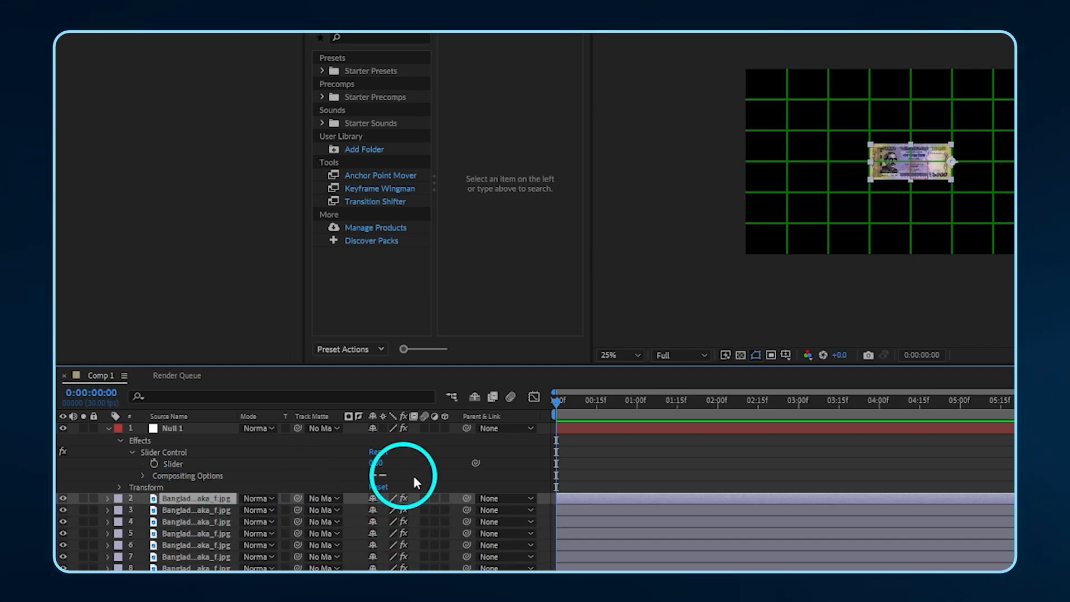
{"action": "key", "text": "ctrl+d"}
{"action": "key", "text": "ctrl+d"}
{"action": "key", "text": "ctrl+d"}
{"action": "key", "text": "ctrl+d"}
{"action": "key", "text": "ctrl+d"}
{"action": "key", "text": "ctrl+d"}
{"action": "scroll", "coordinate": [286, 542], "scroll_direction": "down", "scroll_amount": 3}
{"action": "scroll", "coordinate": [286, 541], "scroll_direction": "up", "scroll_amount": 3}
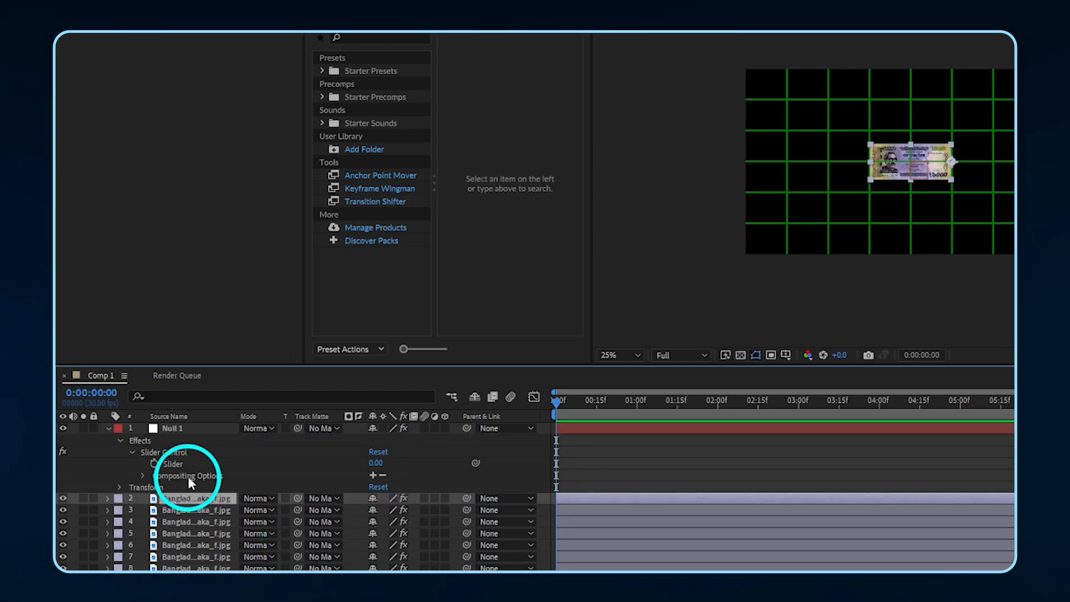
Raise Null 1's Slider to 24 and duplicate the uppermost banknote layer twice more to close the circle.
{"action": "left_click_drag", "start_coordinate": [375, 466], "coordinate": [354, 441]}
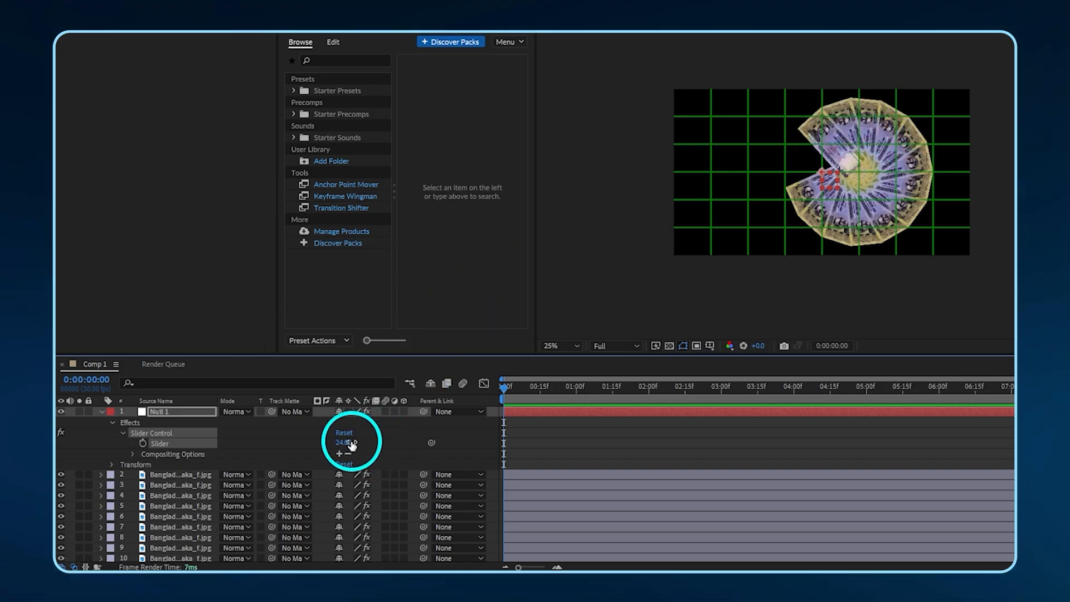
{"action": "left_click", "coordinate": [385, 440]}
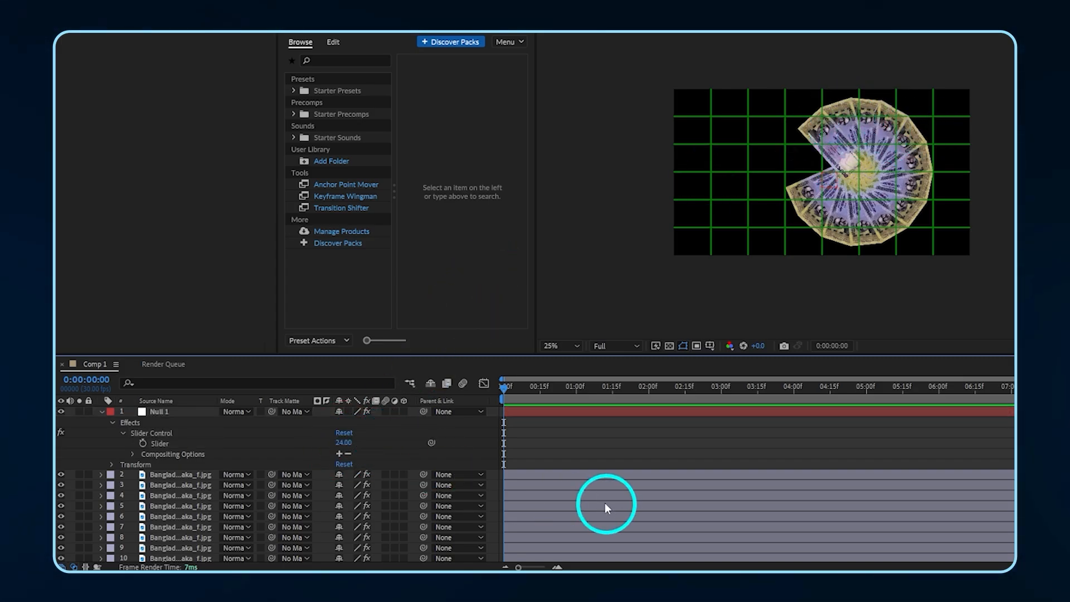
{"action": "left_click", "coordinate": [529, 474]}
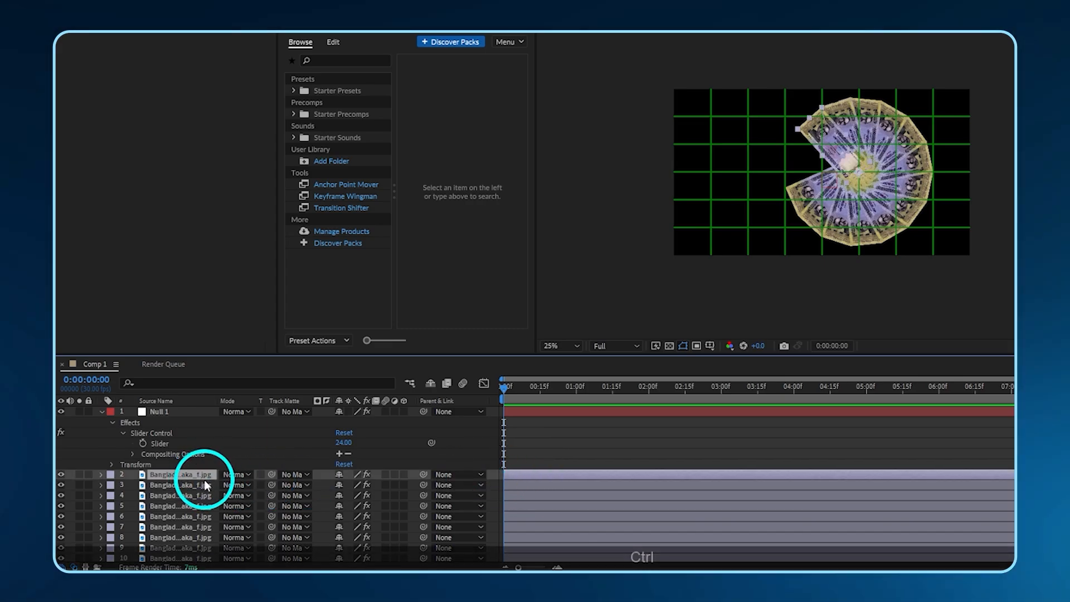
{"action": "key", "text": "ctrl+d"}
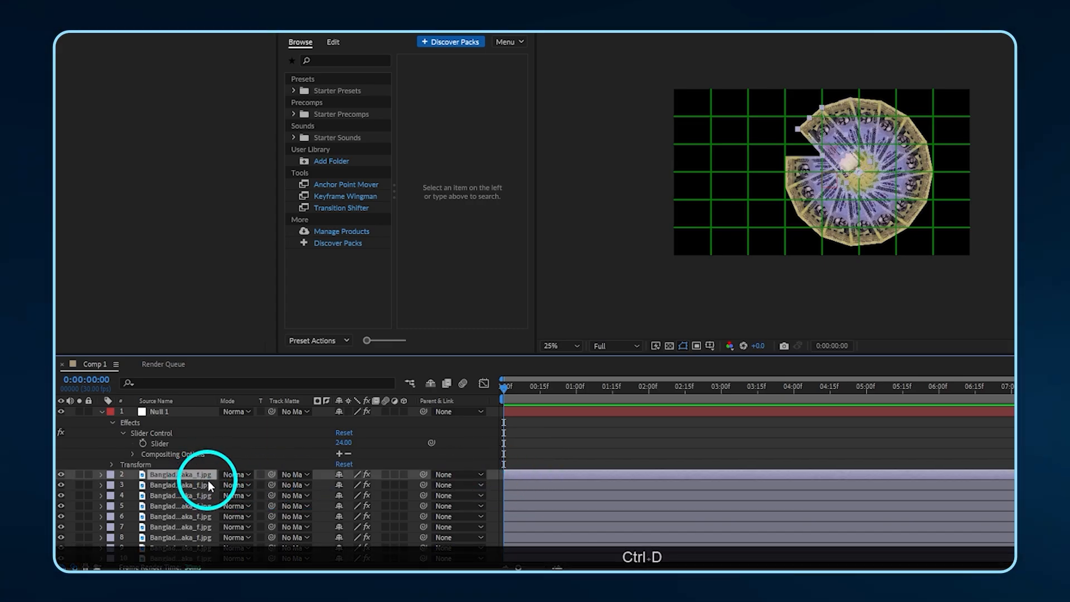
{"action": "key", "text": "ctrl+d"}
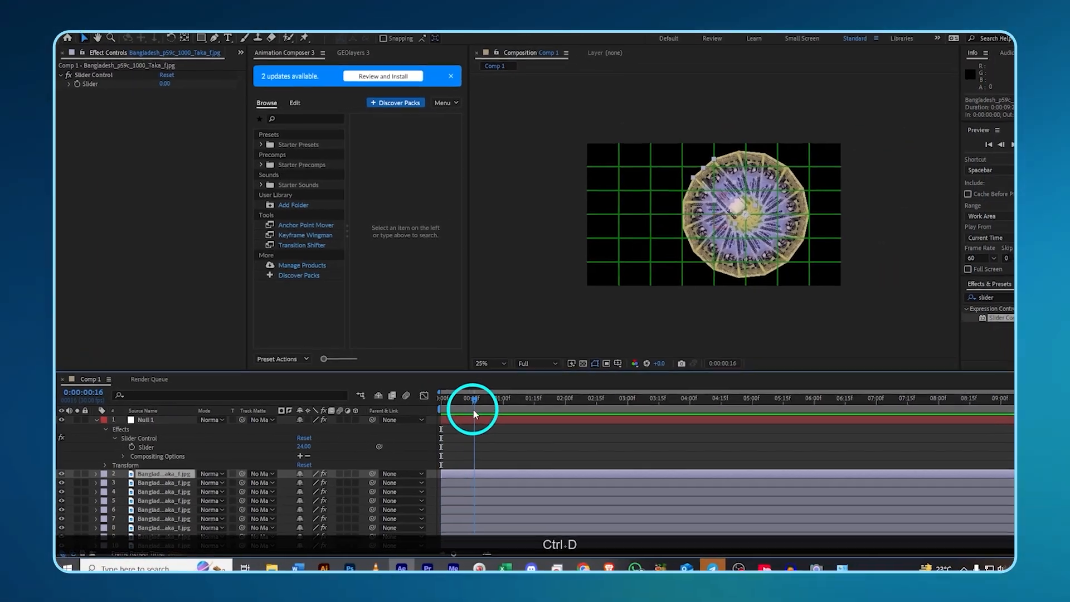
{"action": "key", "text": "ctrl+z"}
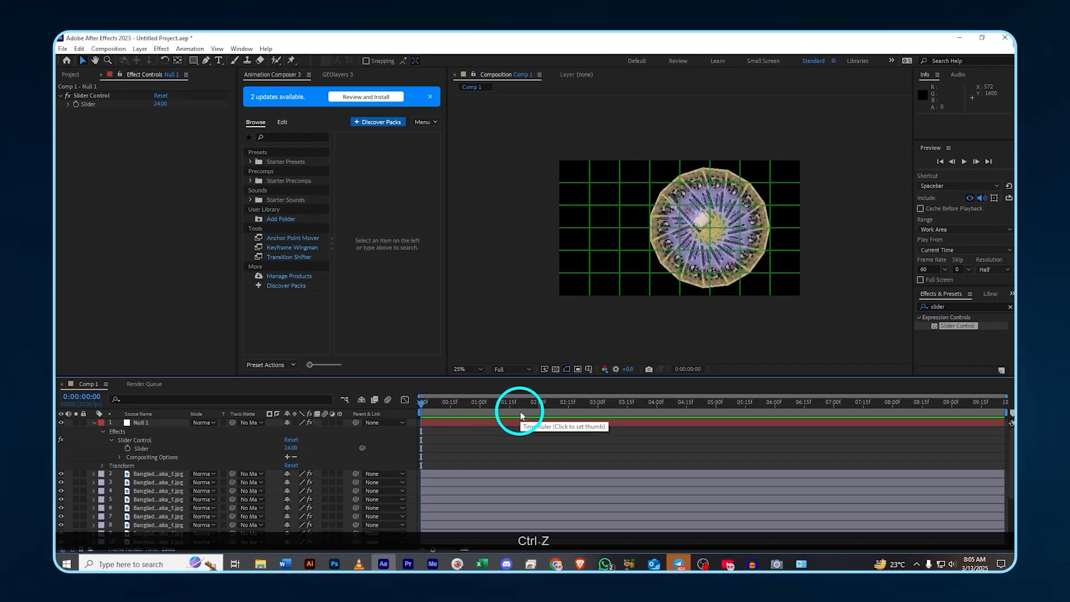
{"action": "left_click", "coordinate": [703, 234]}
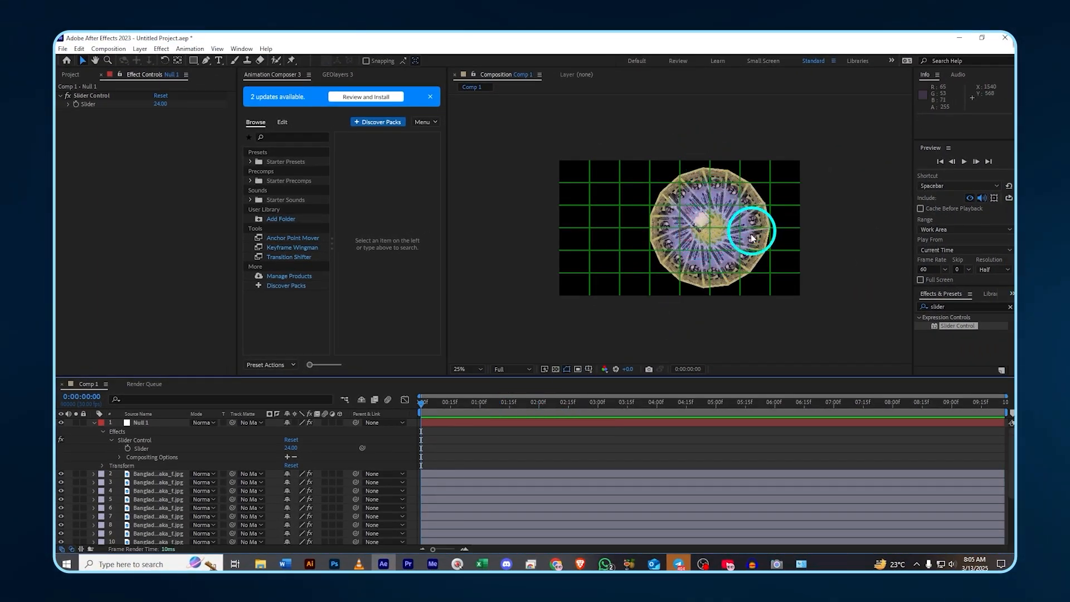
{"action": "left_click", "coordinate": [384, 490]}
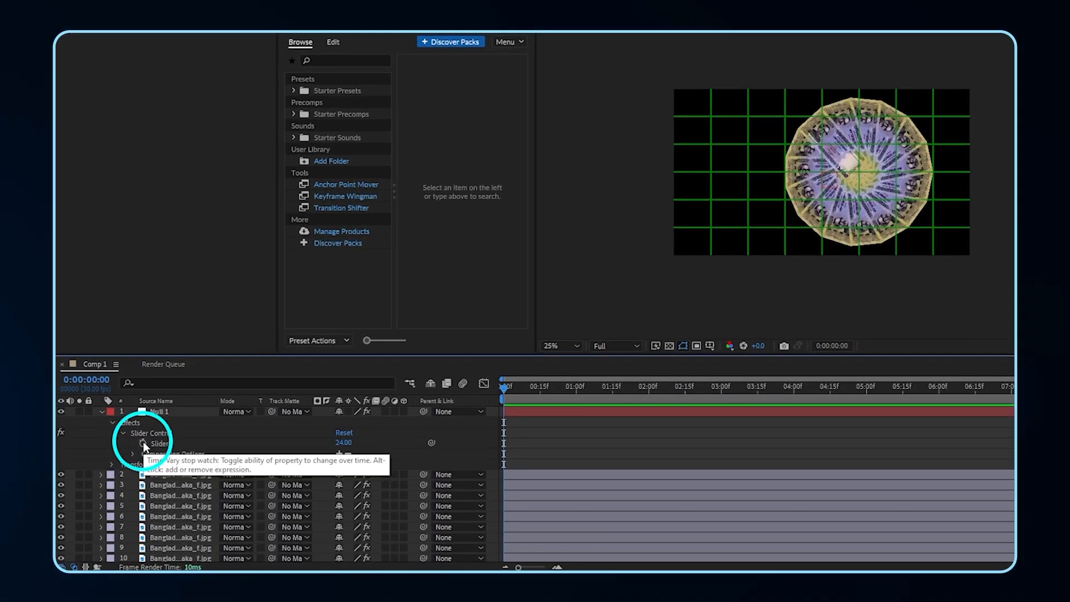
Keyframe Null 1's Slider from 0 at the start of the composition to 24 at 0:00:02:17.
{"action": "left_click", "coordinate": [142, 442]}
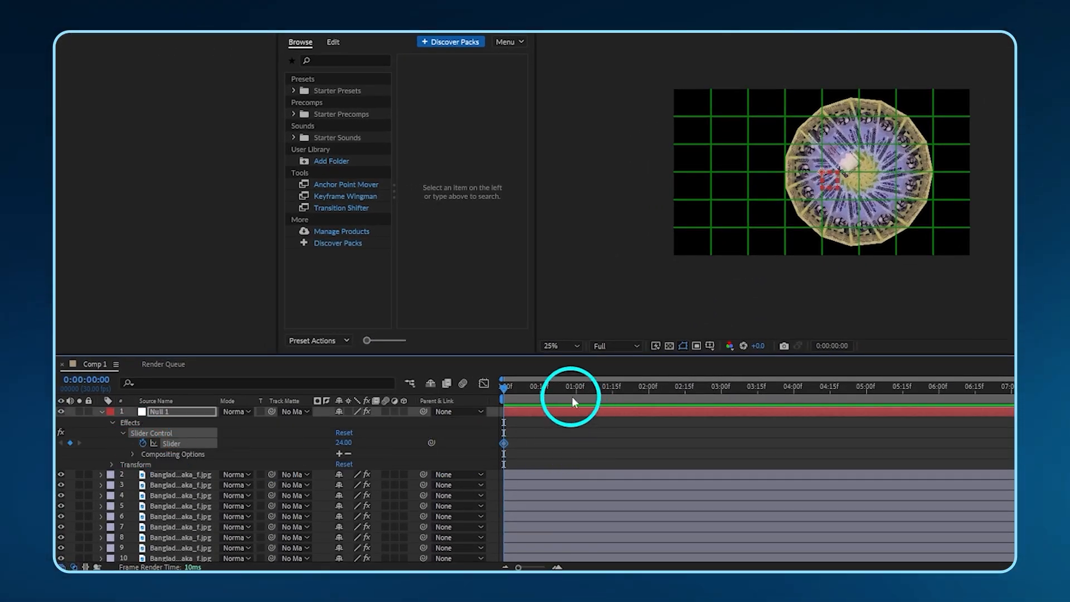
{"action": "left_click_drag", "start_coordinate": [572, 396], "coordinate": [689, 397]}
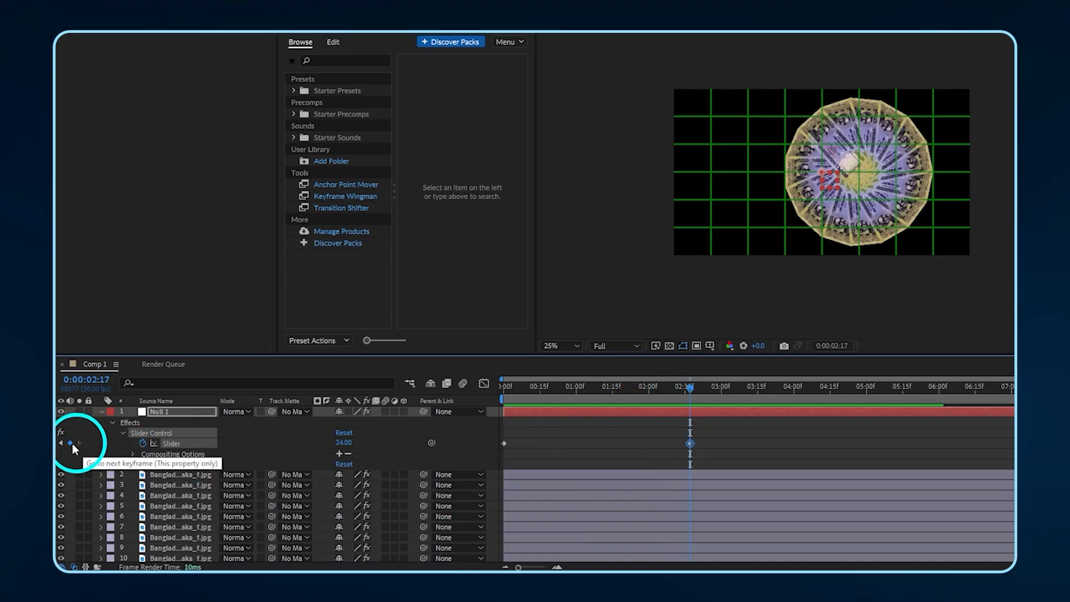
{"action": "left_click", "coordinate": [70, 443]}
{"action": "left_click", "coordinate": [61, 443]}
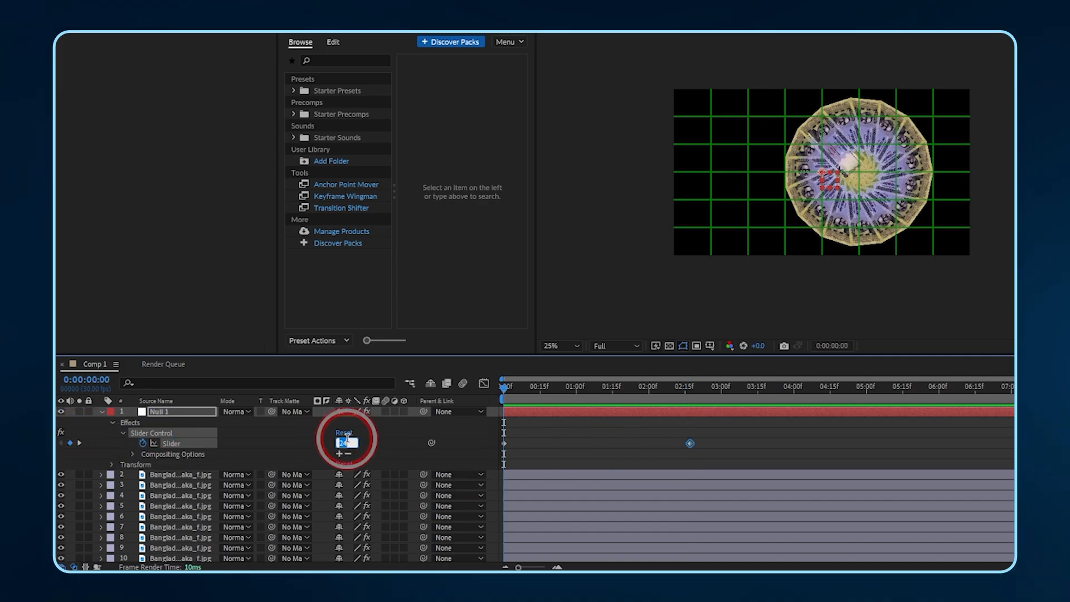
{"action": "type", "text": "0"}
{"action": "key", "text": "Return"}
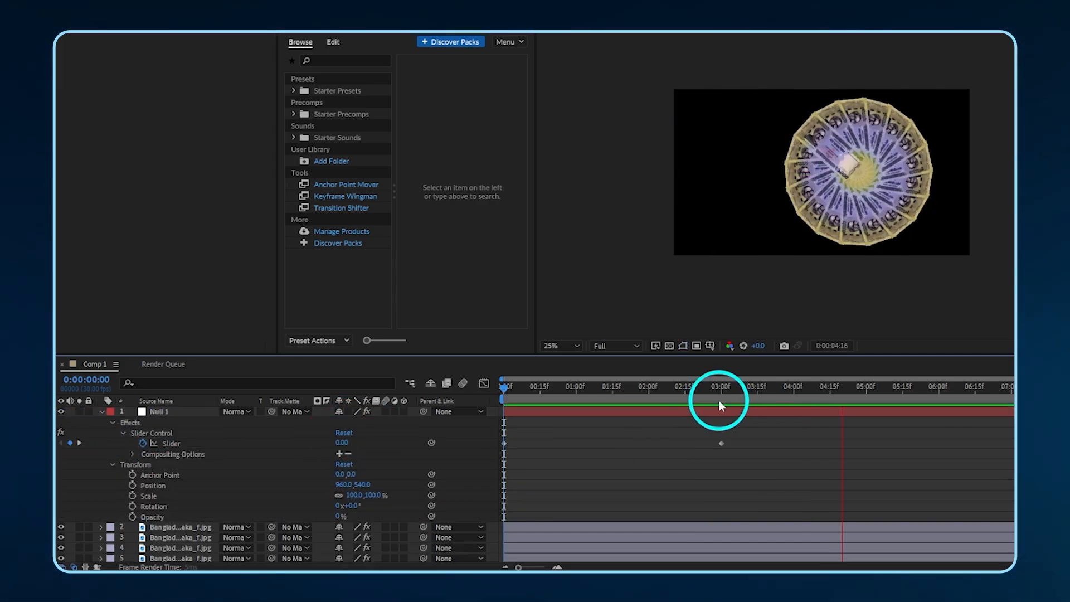
Apply Easy Ease to both of Null 1's Slider keyframes and preview the fan-out from the start.
{"action": "key", "text": "space"}
{"action": "key", "text": "space"}
{"action": "key", "text": "ctrl+z"}
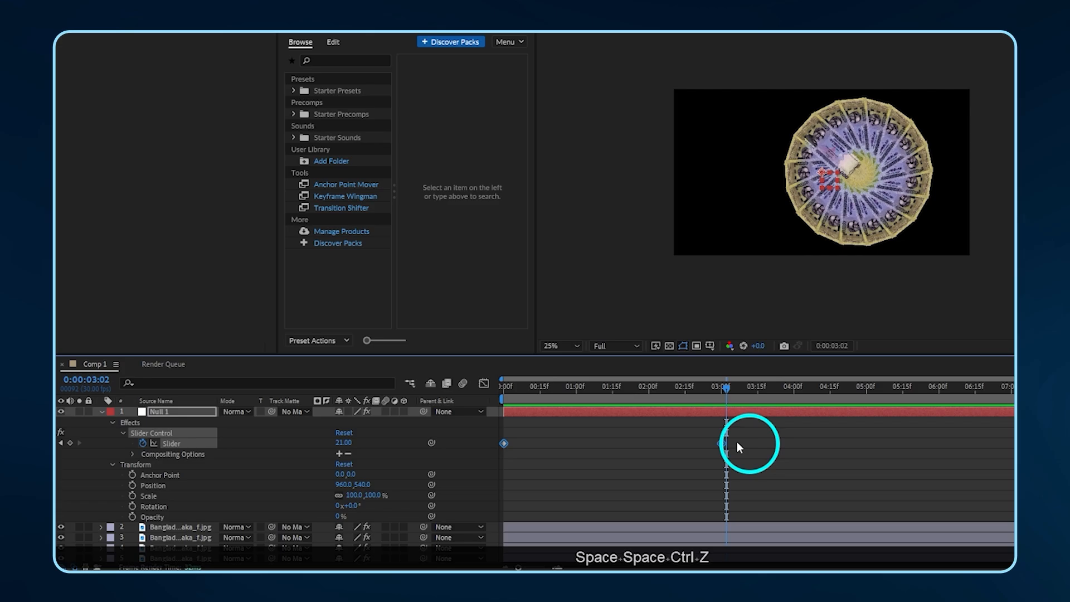
{"action": "right_click", "coordinate": [722, 443]}
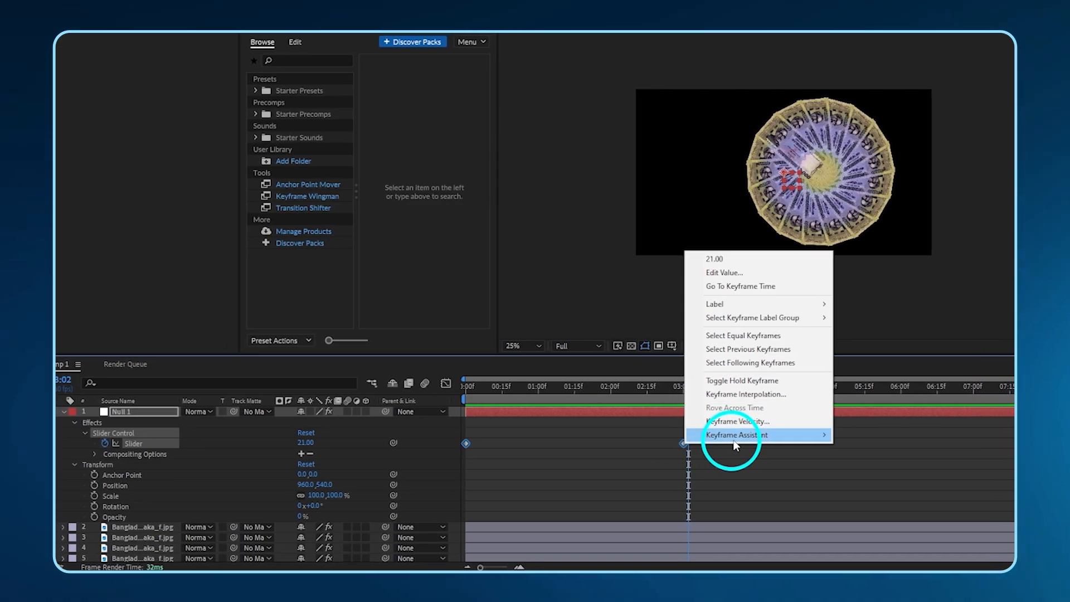
{"action": "mouse_move", "coordinate": [735, 440]}
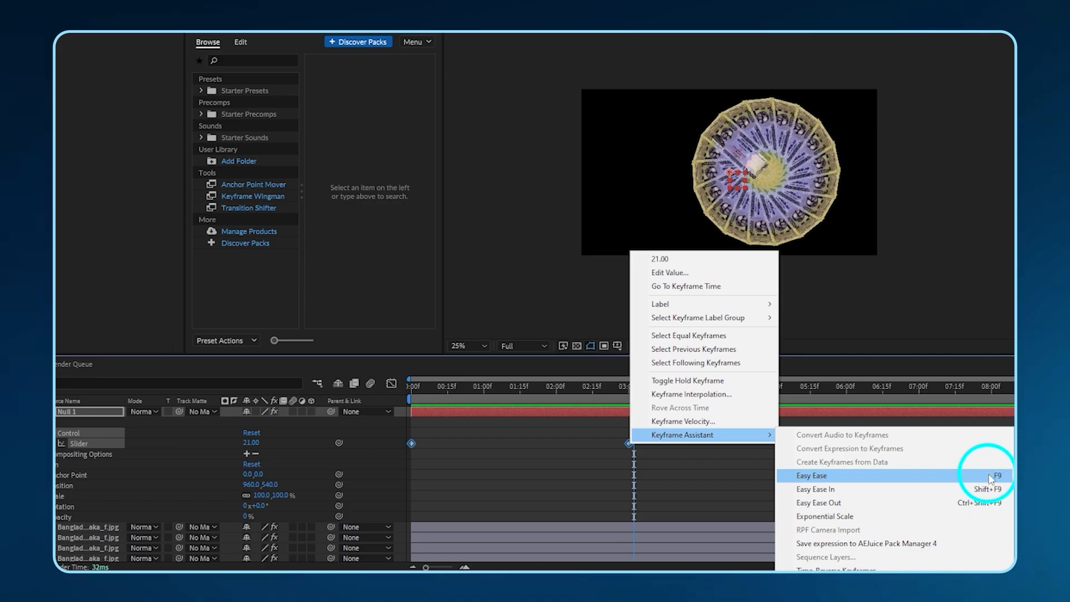
{"action": "left_click", "coordinate": [988, 477]}
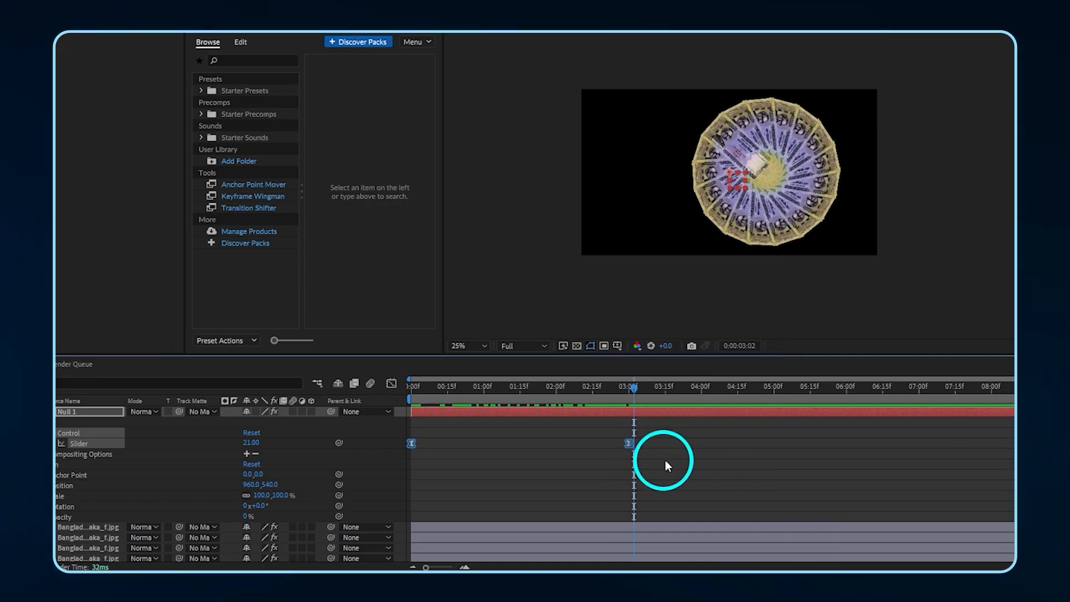
{"action": "left_click_drag", "start_coordinate": [627, 389], "coordinate": [440, 400]}
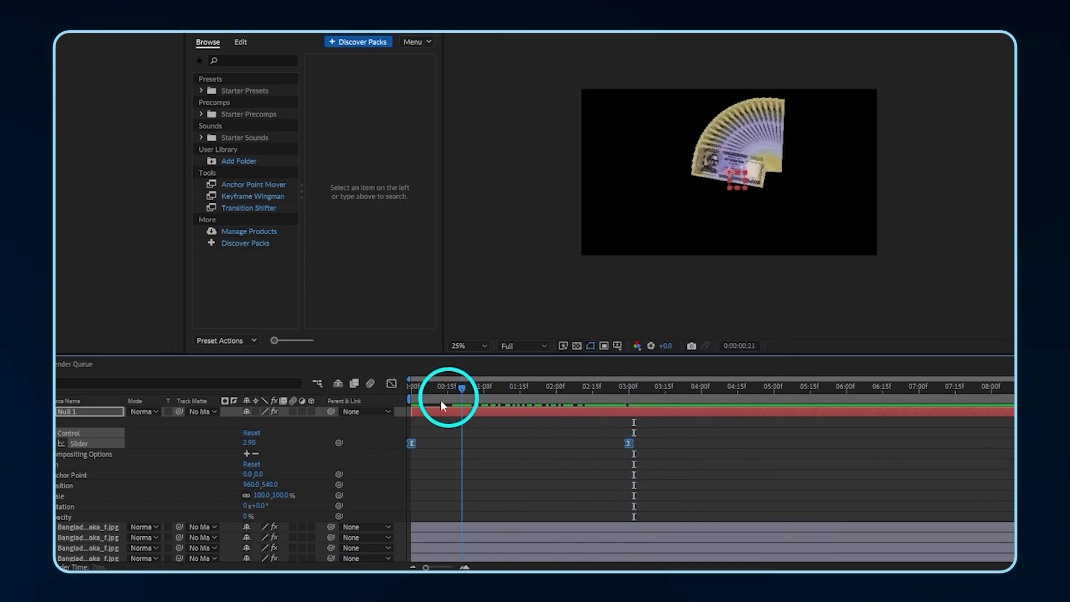
{"action": "left_click", "coordinate": [527, 461]}
{"action": "key", "text": "space"}
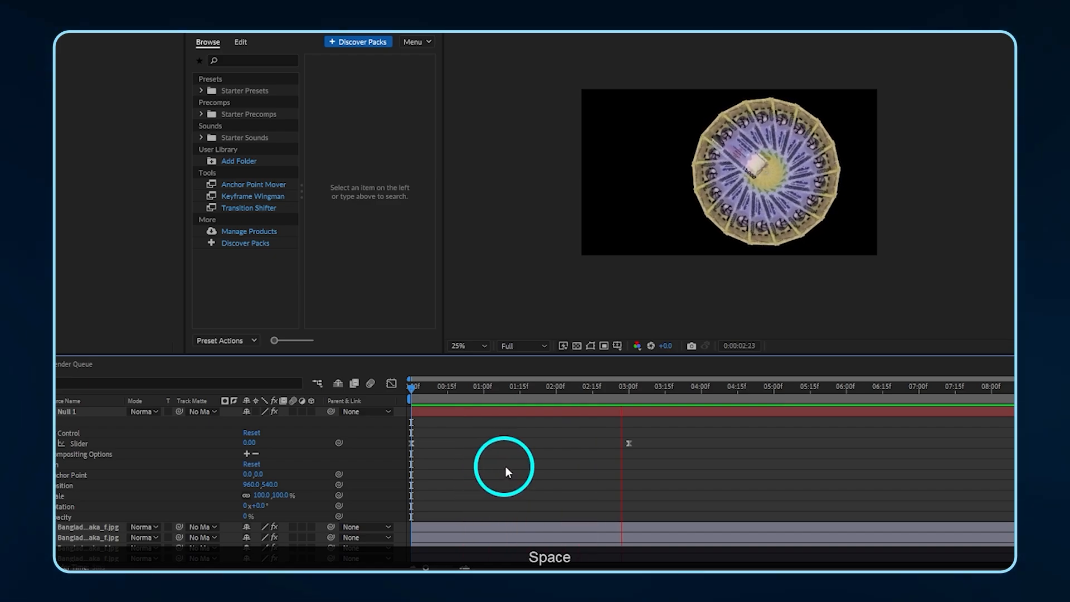
In the speed graph, extend the last Slider keyframe's incoming ease handle back to about 0:00:01:15 and preview the animation.
{"action": "mouse_move", "coordinate": [594, 390]}
{"action": "left_mouse_down"}
{"action": "mouse_move", "coordinate": [571, 396]}
{"action": "mouse_move", "coordinate": [584, 396]}
{"action": "left_mouse_up"}
{"action": "left_click_drag", "start_coordinate": [677, 429], "coordinate": [388, 450]}
{"action": "left_click", "coordinate": [392, 384]}
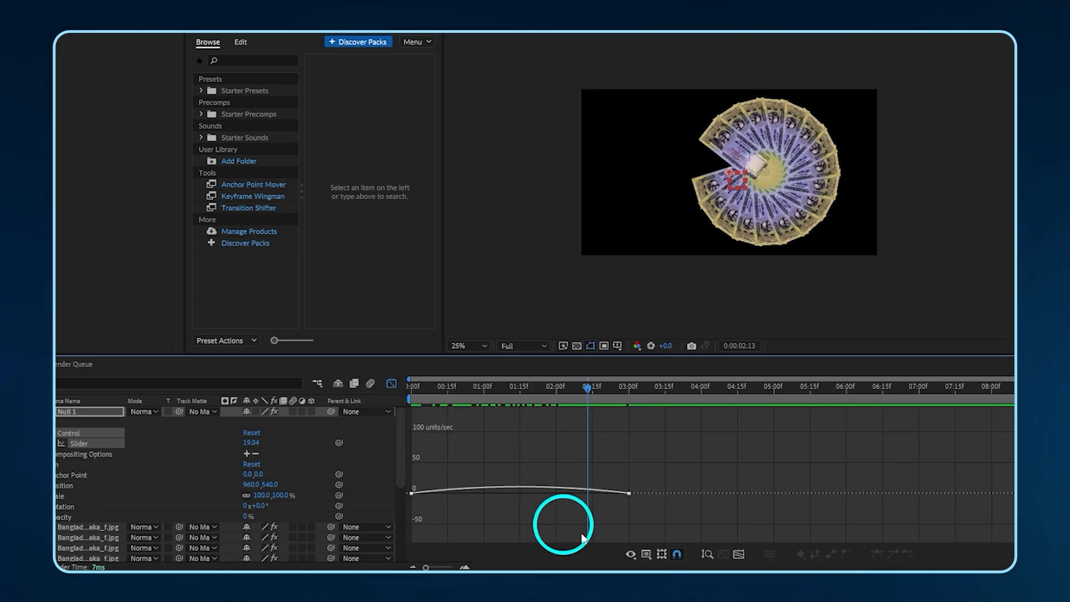
{"action": "left_click", "coordinate": [629, 494]}
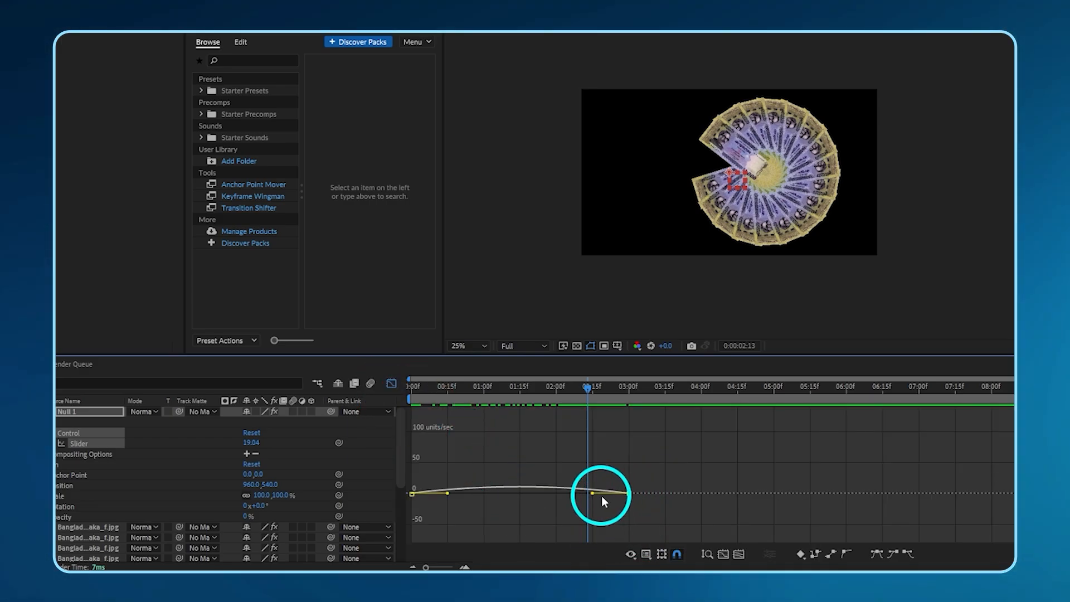
{"action": "left_click_drag", "start_coordinate": [592, 494], "coordinate": [569, 498]}
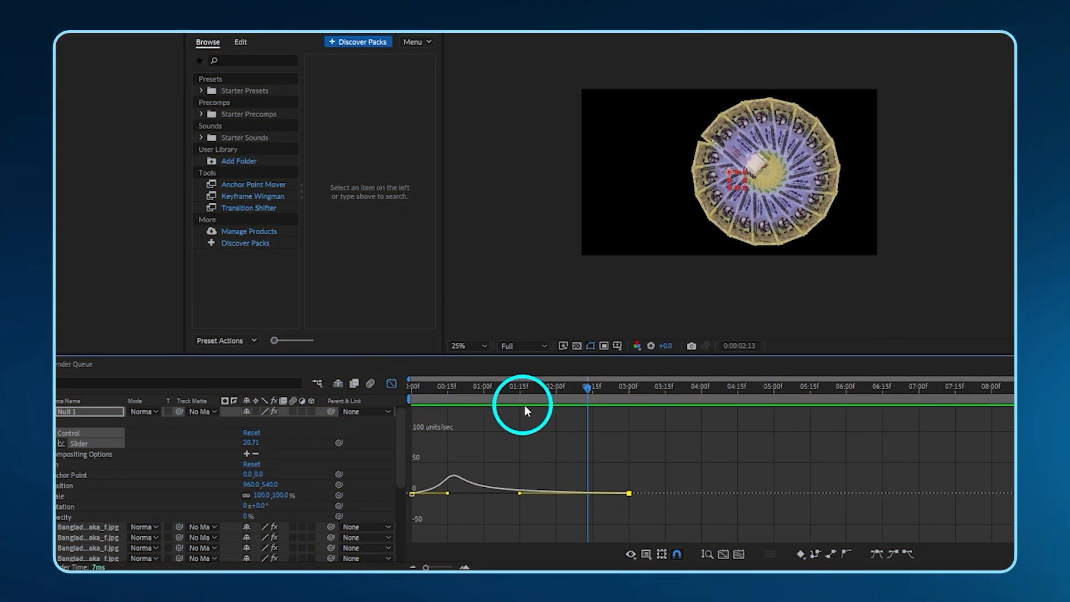
{"action": "left_click_drag", "start_coordinate": [524, 390], "coordinate": [411, 459]}
{"action": "key", "text": "space"}
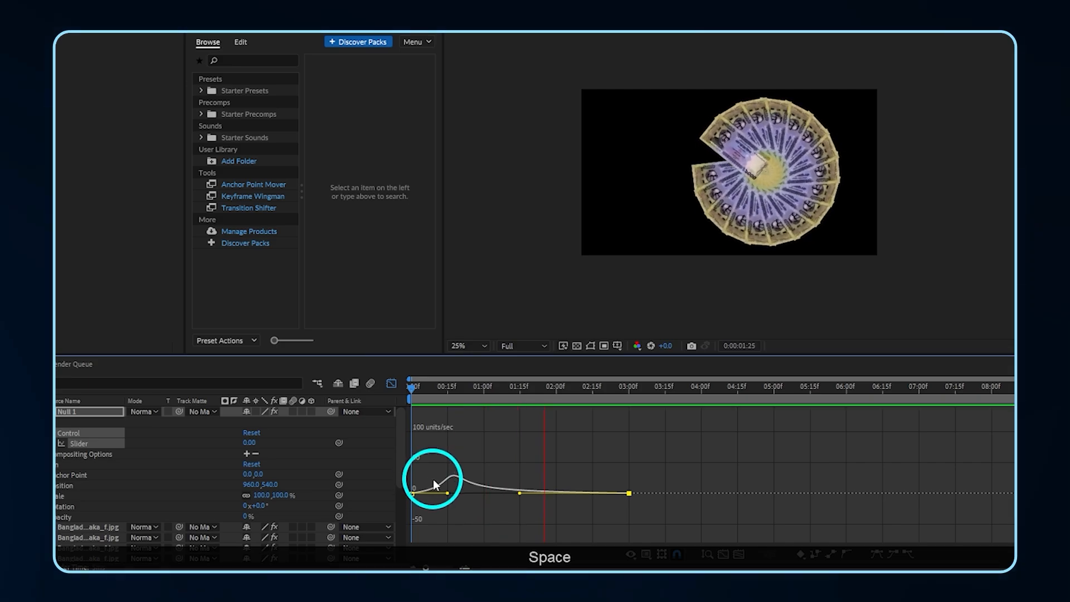
{"action": "left_click", "coordinate": [391, 383]}
{"action": "left_click_drag", "start_coordinate": [457, 397], "coordinate": [519, 390]}
{"action": "left_click", "coordinate": [535, 416]}
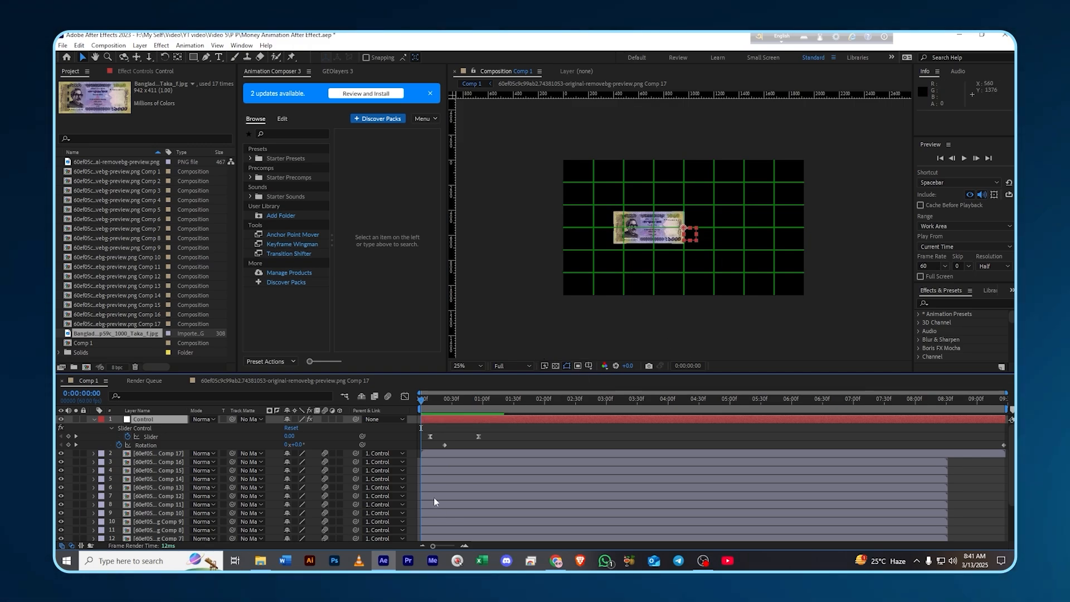
Shift the banknote layers from Comp 16 downward so they start at the Control layer's first Slider keyframe.
{"action": "left_click", "coordinate": [668, 232]}
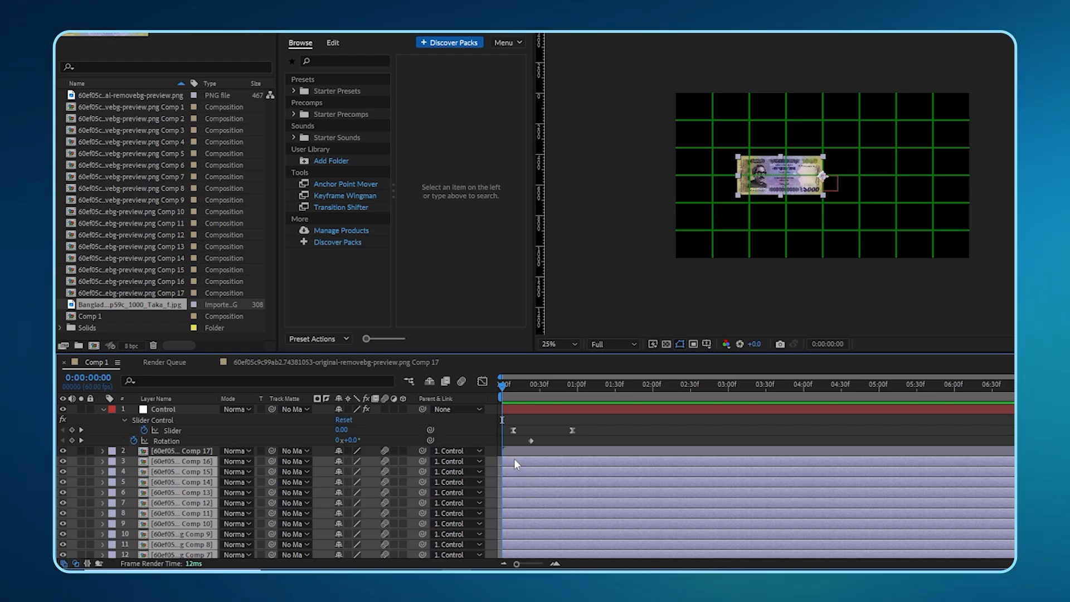
{"action": "left_click_drag", "start_coordinate": [511, 460], "coordinate": [522, 459]}
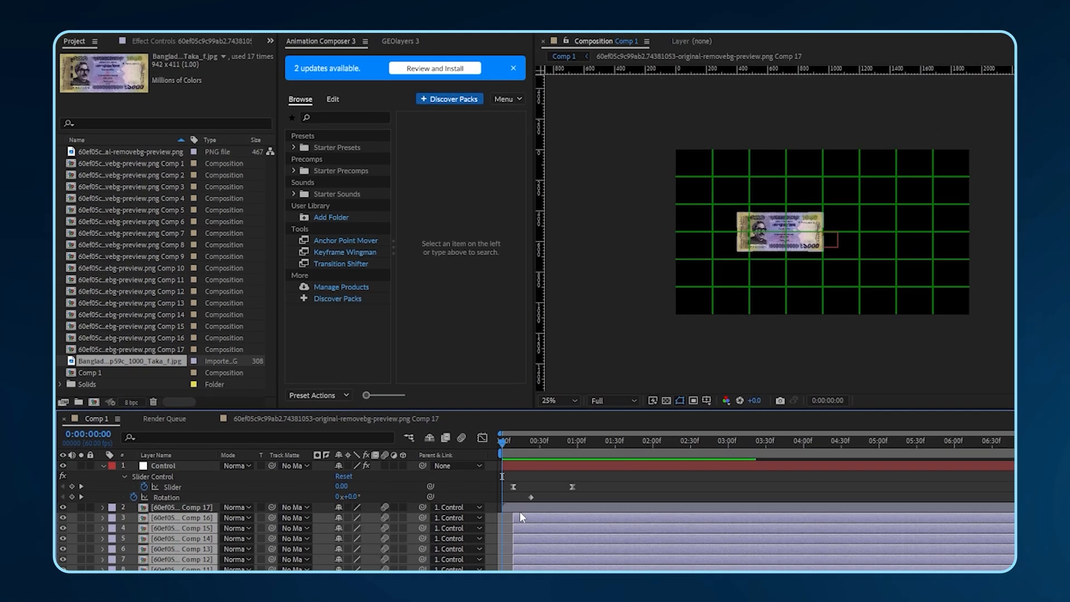
Apply the Overshoot starter preset from Animation Composer to the Comp 17 banknote layer as an In transition.
{"action": "left_click", "coordinate": [517, 448]}
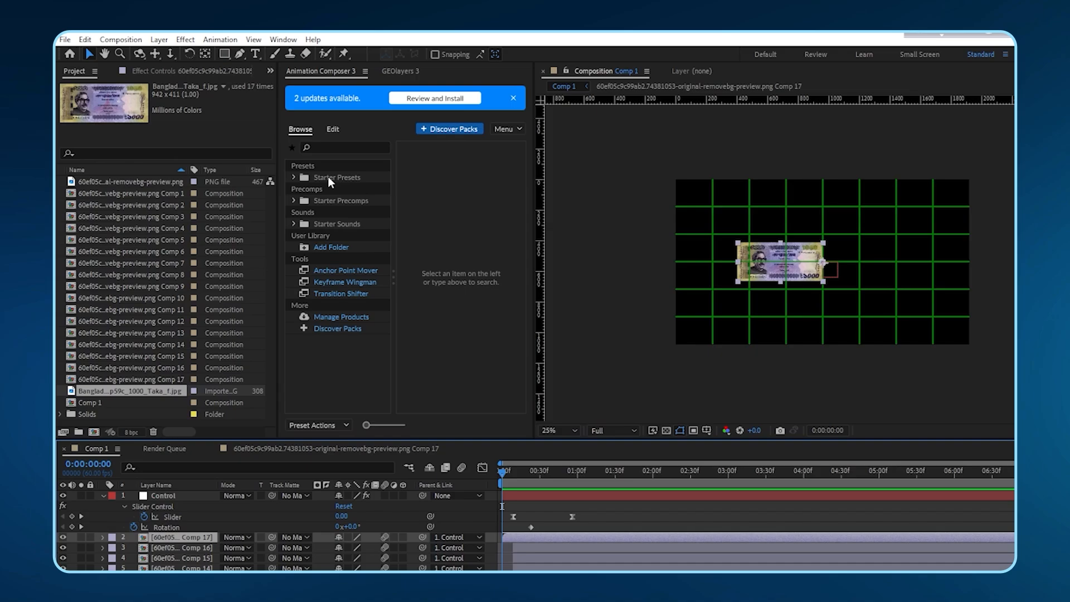
{"action": "left_click", "coordinate": [328, 176]}
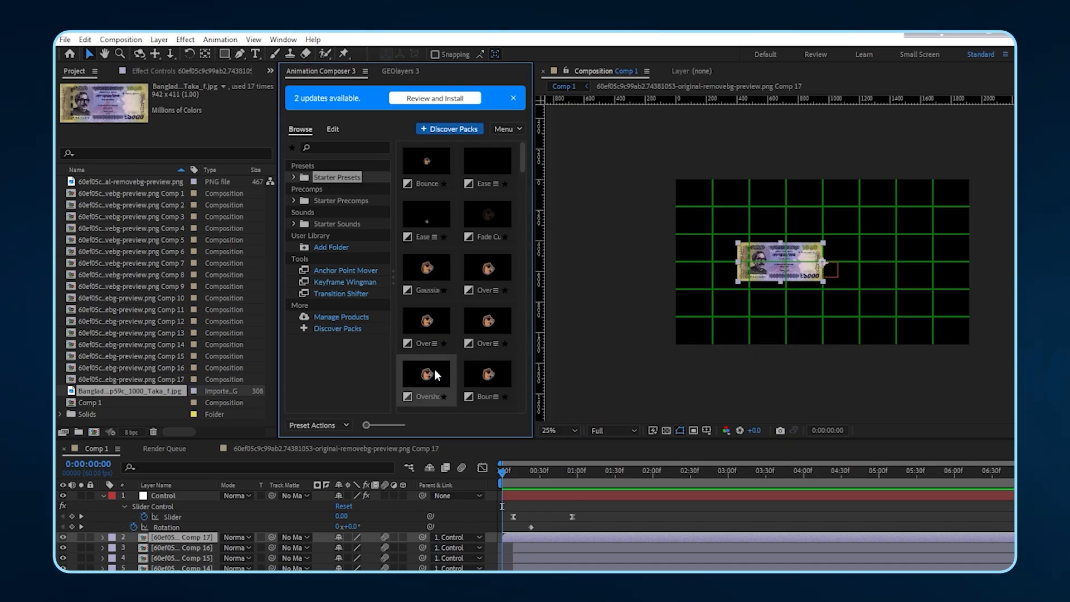
{"action": "right_click", "coordinate": [427, 375]}
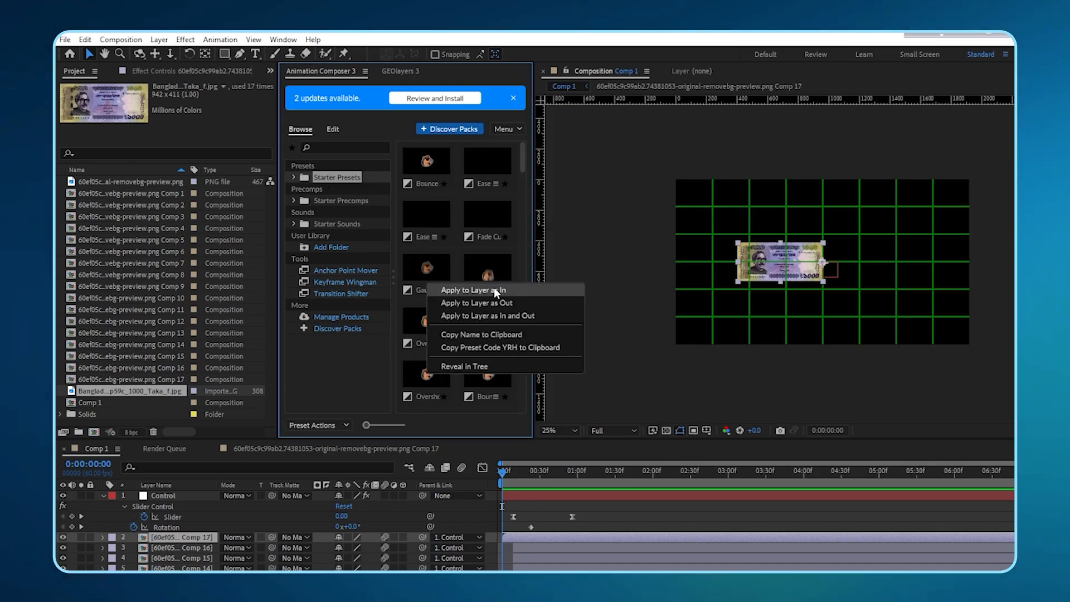
{"action": "left_click", "coordinate": [494, 287]}
{"action": "left_click", "coordinate": [622, 518]}
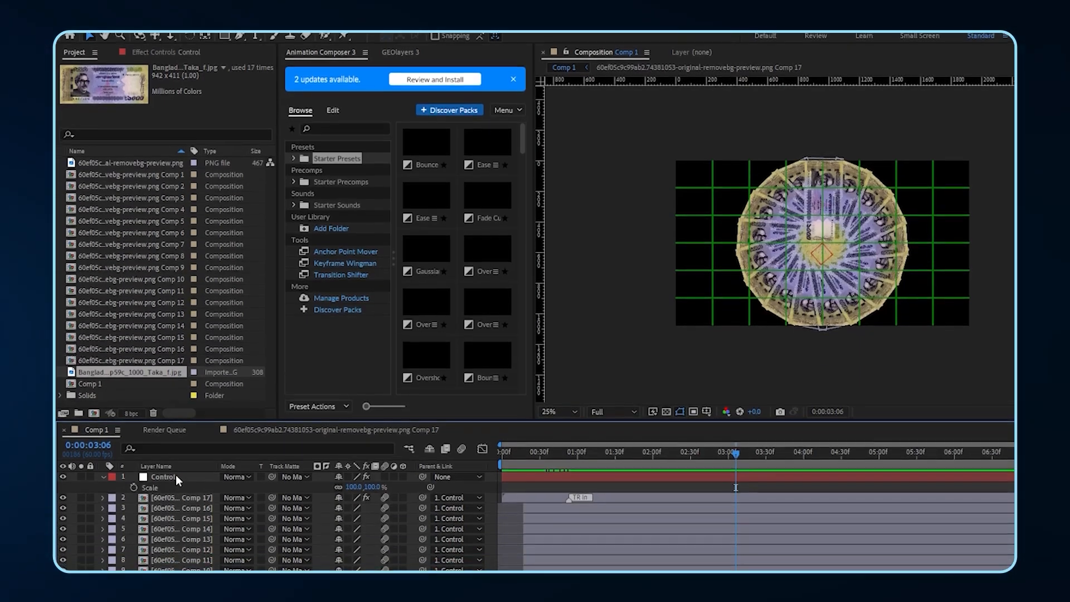
Parent all 17 banknote layers to the Control layer and scale Control to 91%.
{"action": "left_click", "coordinate": [175, 476]}
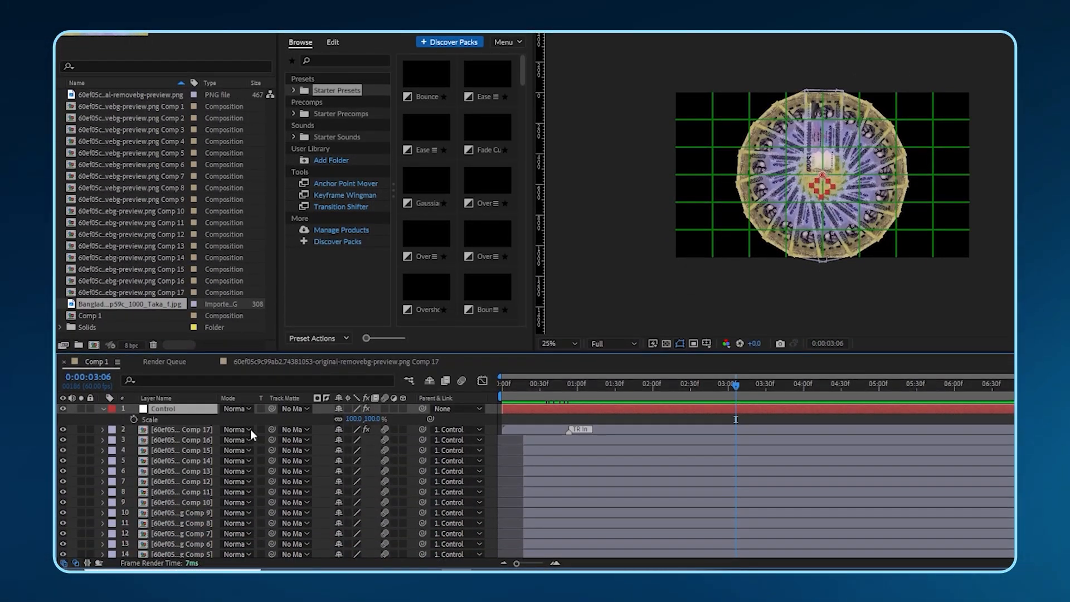
{"action": "left_click", "coordinate": [263, 442]}
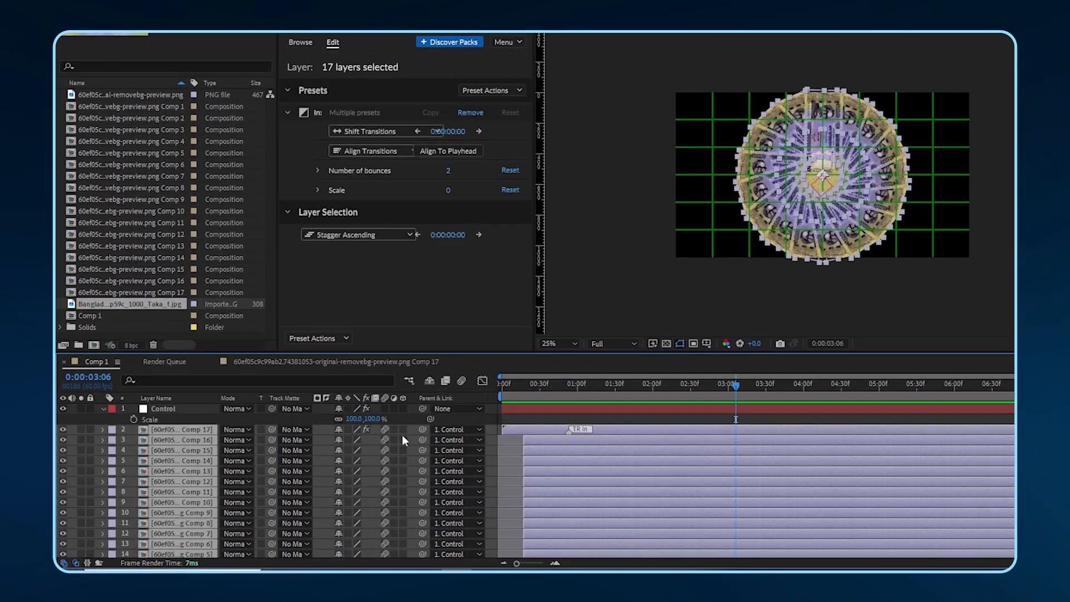
{"action": "left_click_drag", "start_coordinate": [423, 429], "coordinate": [225, 432]}
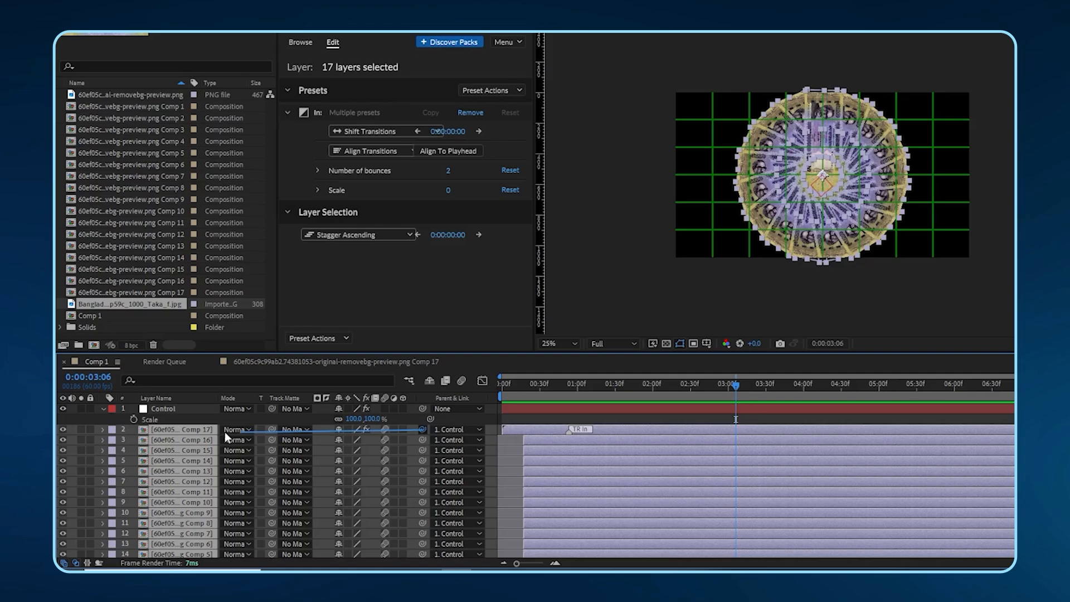
{"action": "left_click_drag", "start_coordinate": [171, 406], "coordinate": [169, 409]}
{"action": "left_click", "coordinate": [171, 409]}
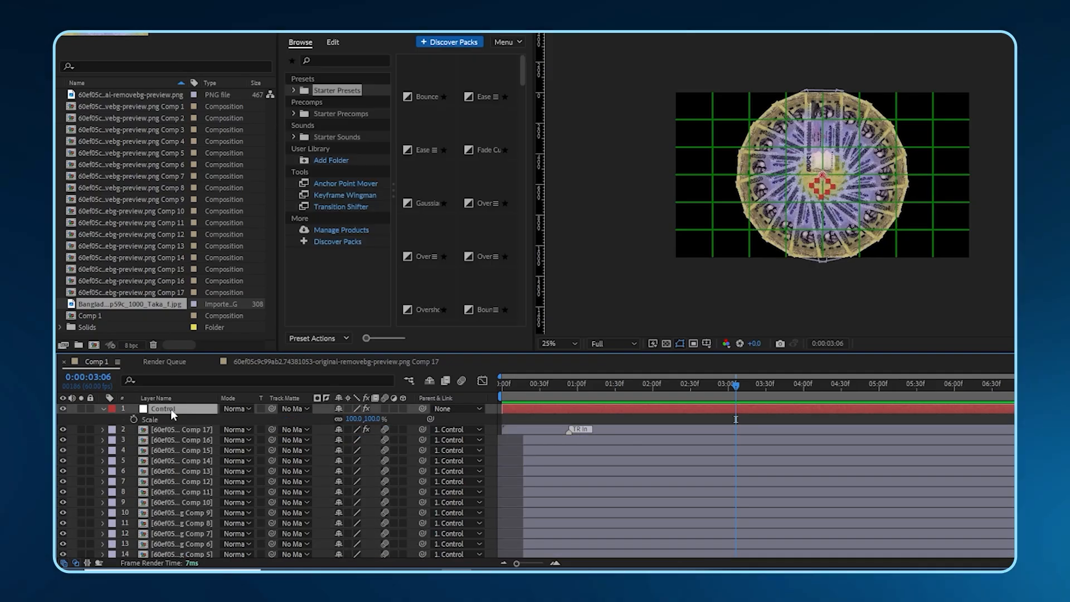
{"action": "left_click_drag", "start_coordinate": [356, 419], "coordinate": [350, 422]}
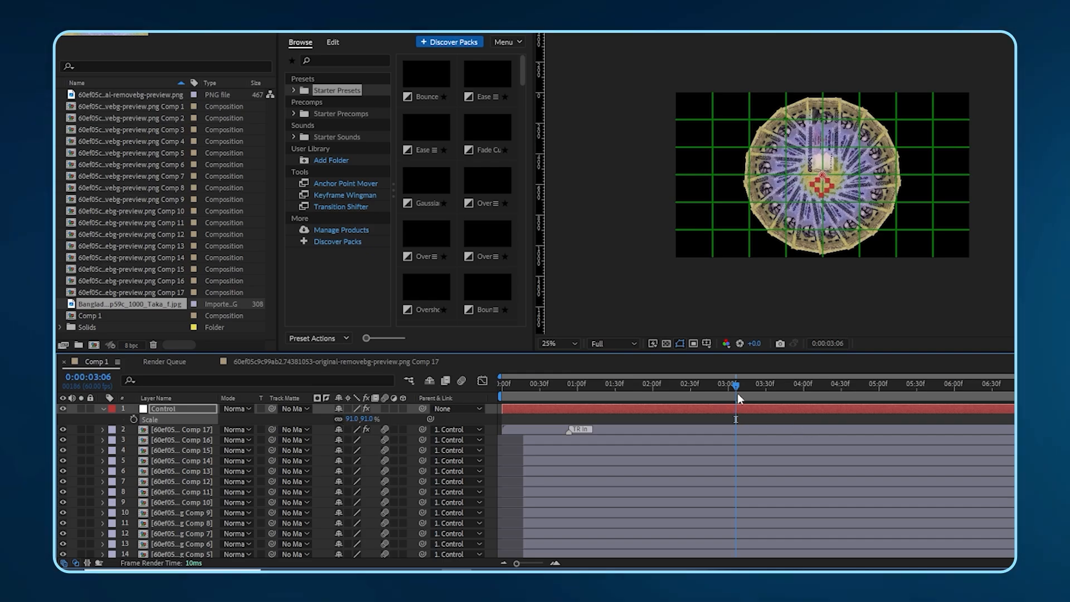
Try moving the Control layer down to a Y position of 620 and undo the move.
{"action": "key", "text": "r"}
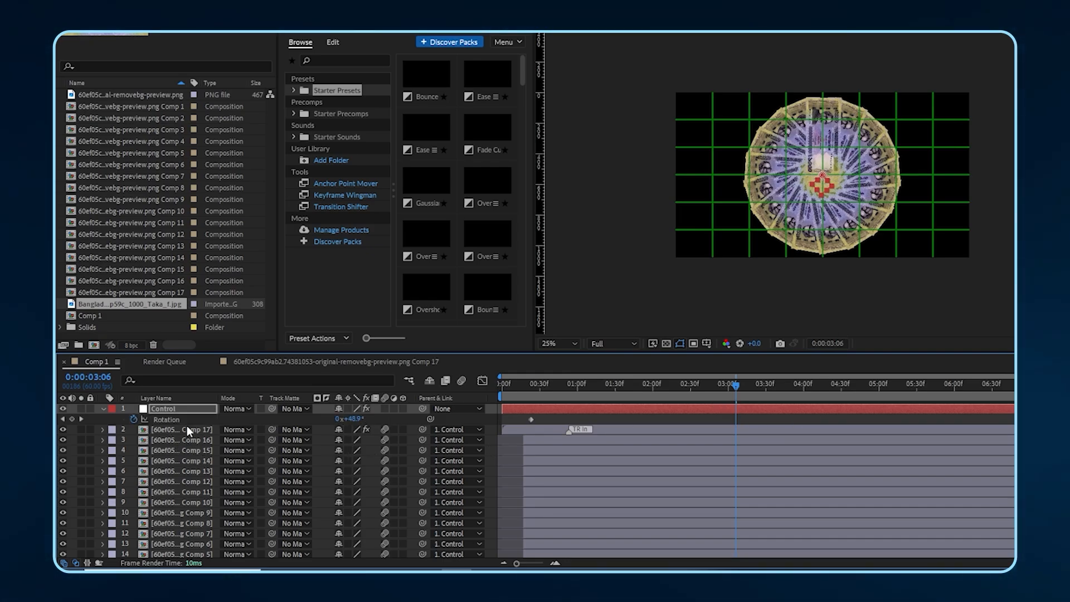
{"action": "key", "text": "p"}
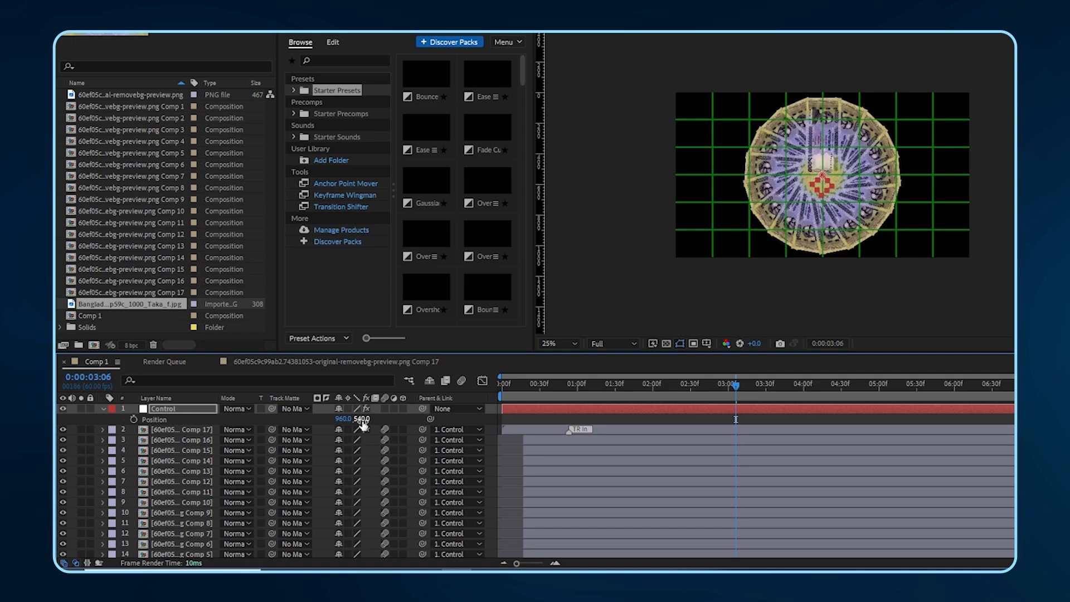
{"action": "left_click_drag", "start_coordinate": [363, 425], "coordinate": [412, 415]}
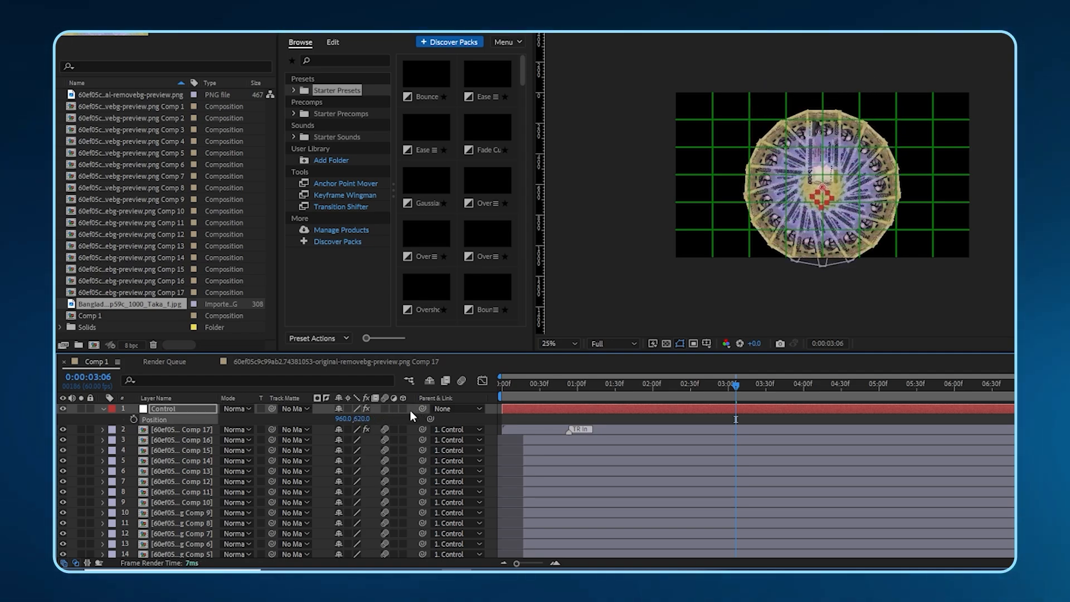
{"action": "key", "text": "ctrl+z"}
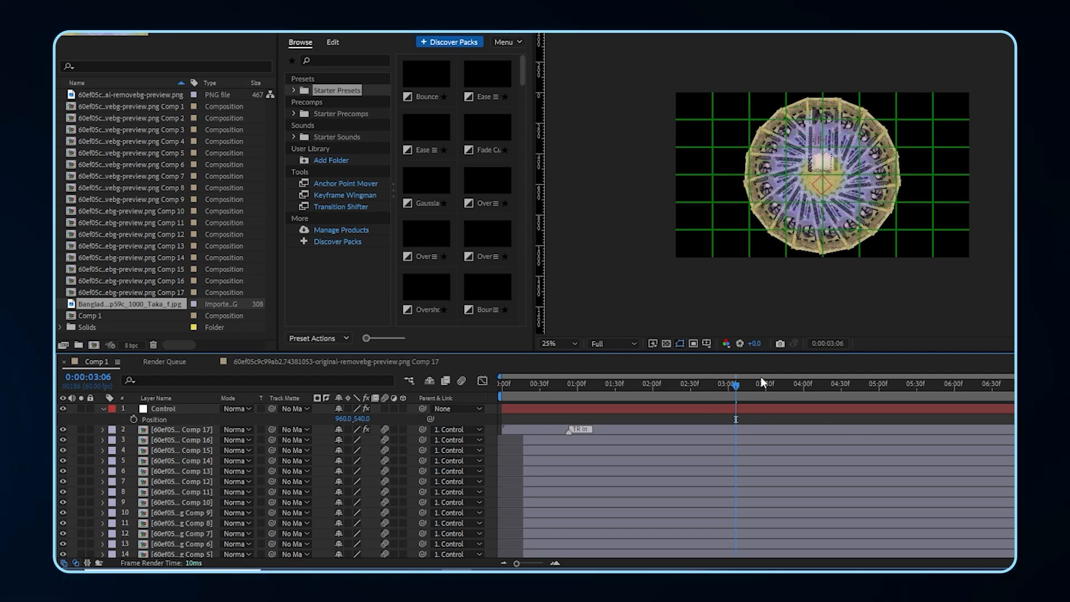
{"action": "left_click_drag", "start_coordinate": [735, 384], "coordinate": [530, 385]}
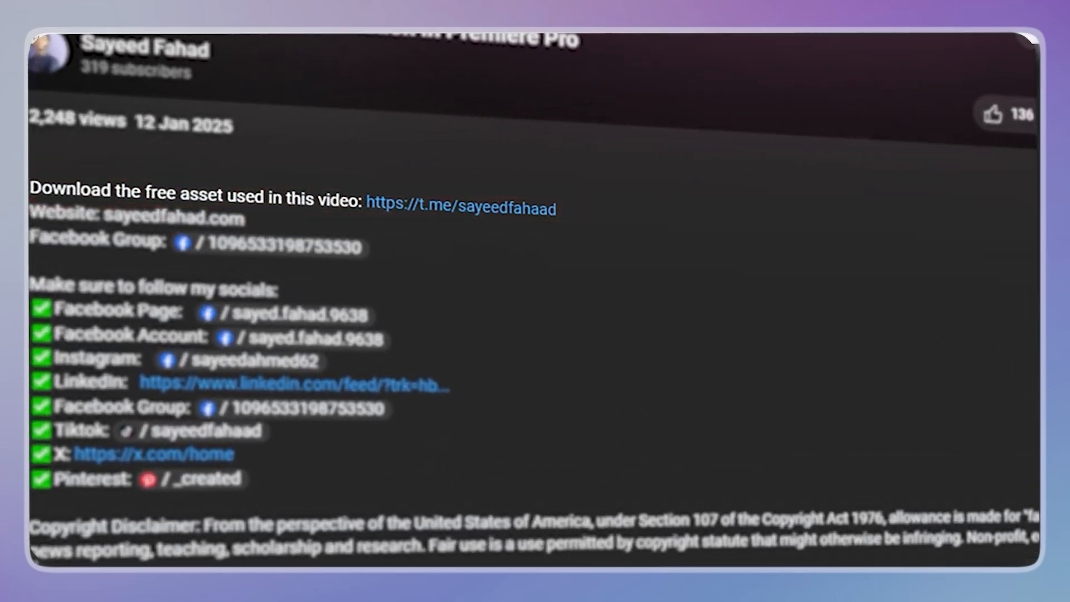